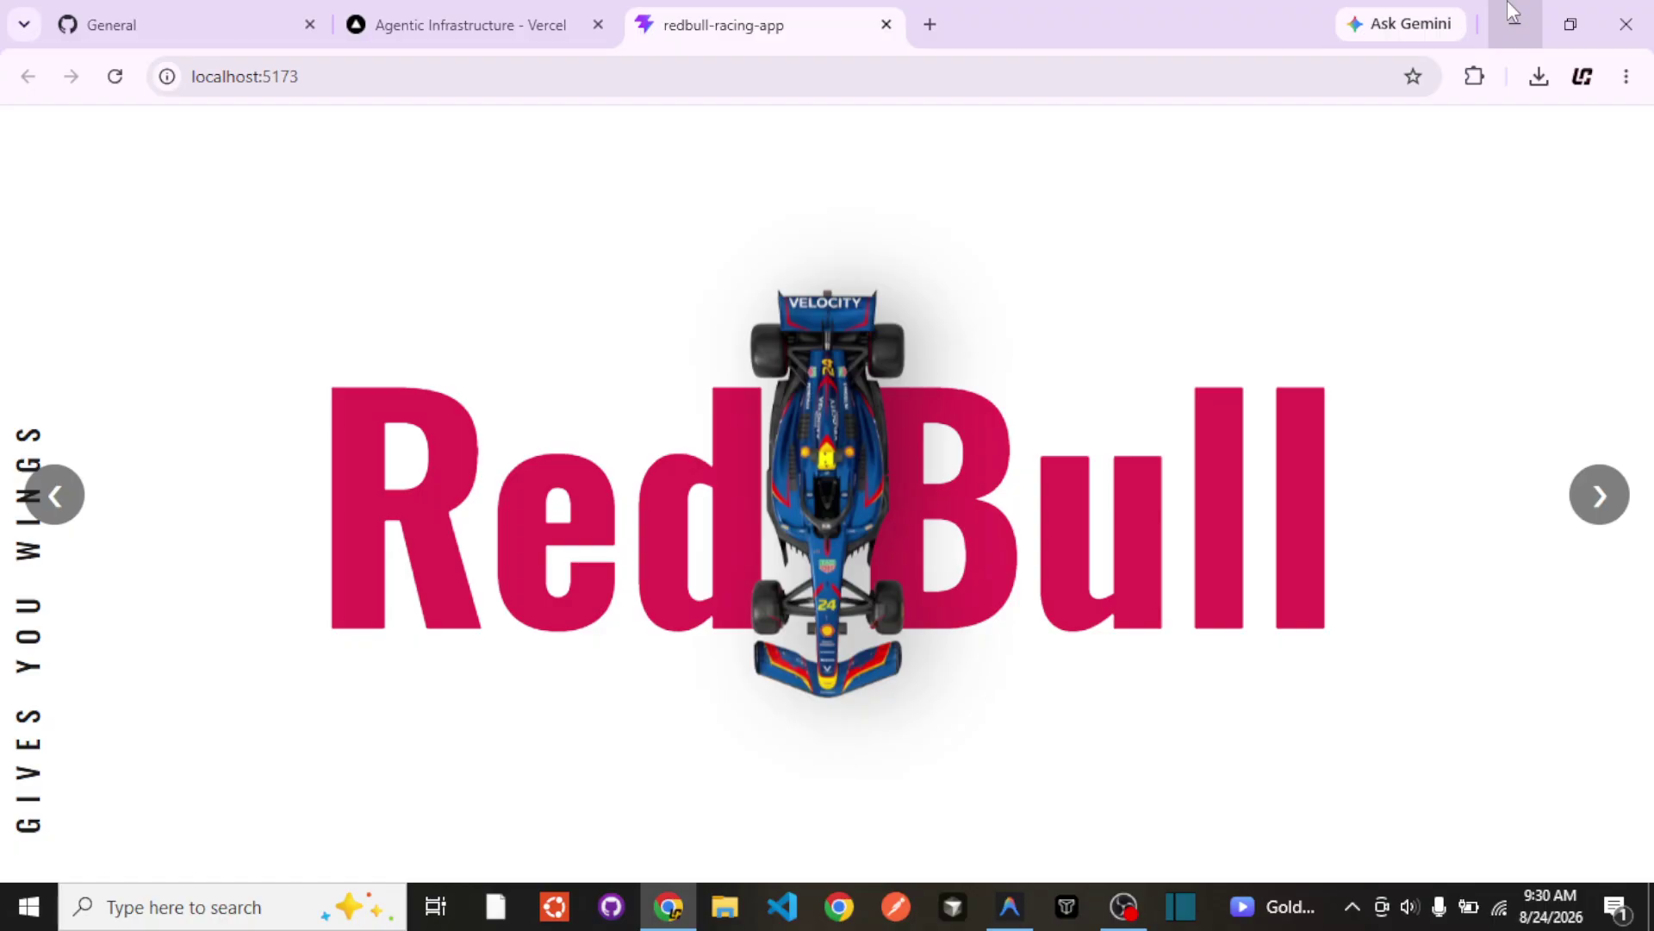
Step: Cycle through the car slides in the Red Bull app preview at localhost:5173
click(1605, 494)
click(1608, 489)
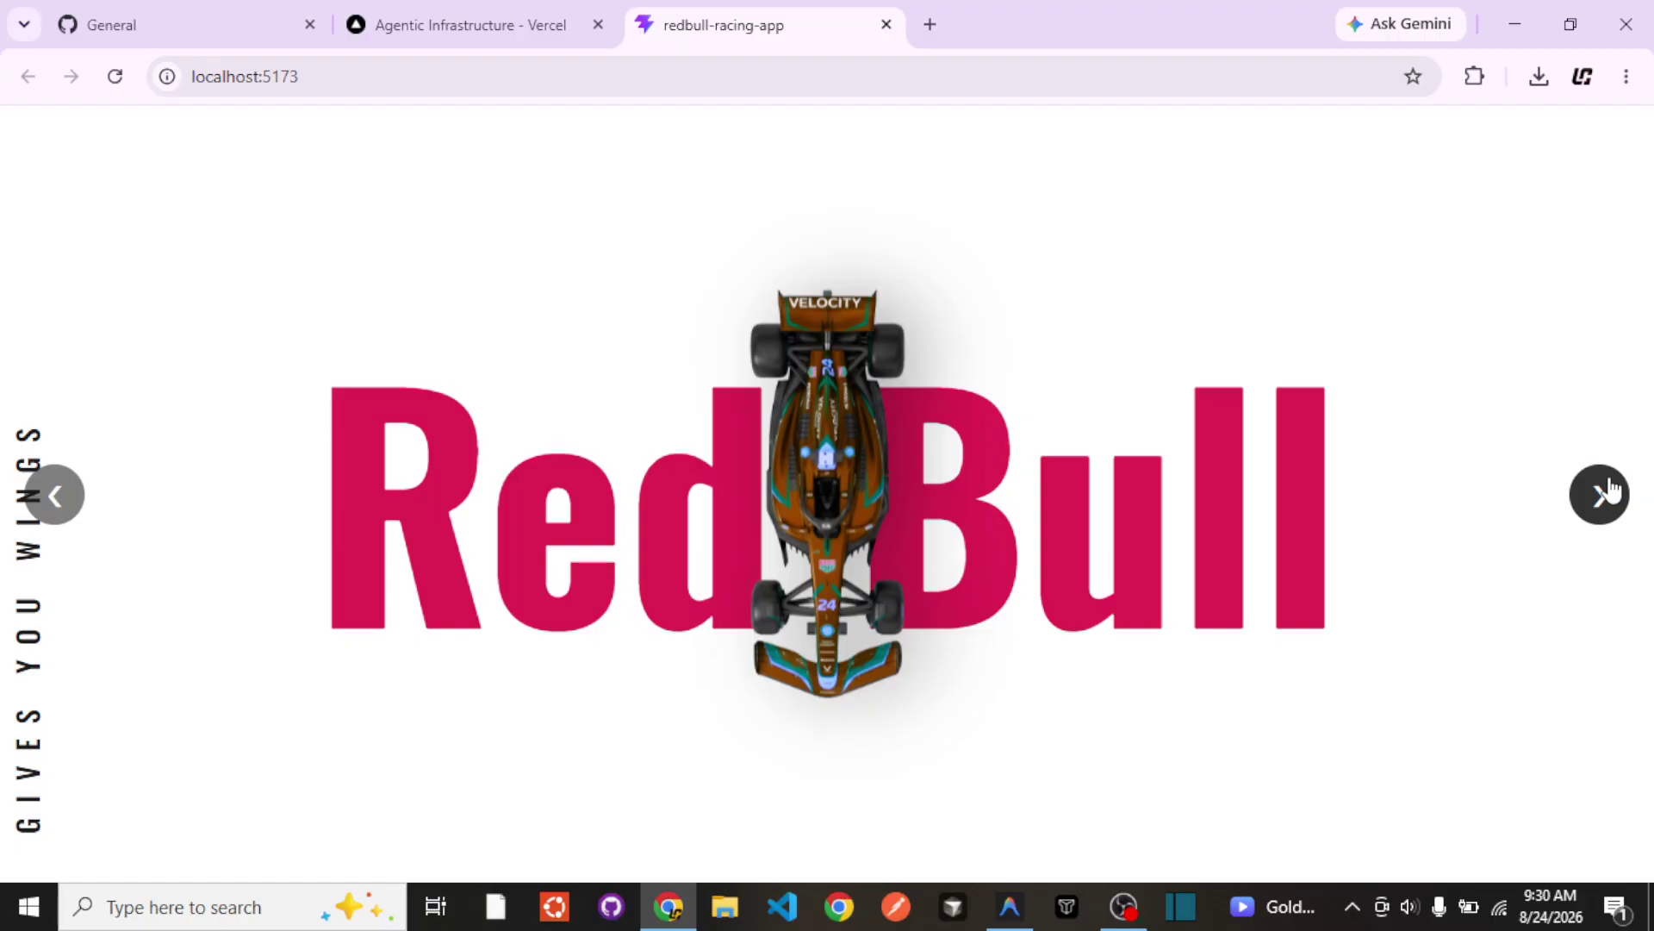
click(1604, 491)
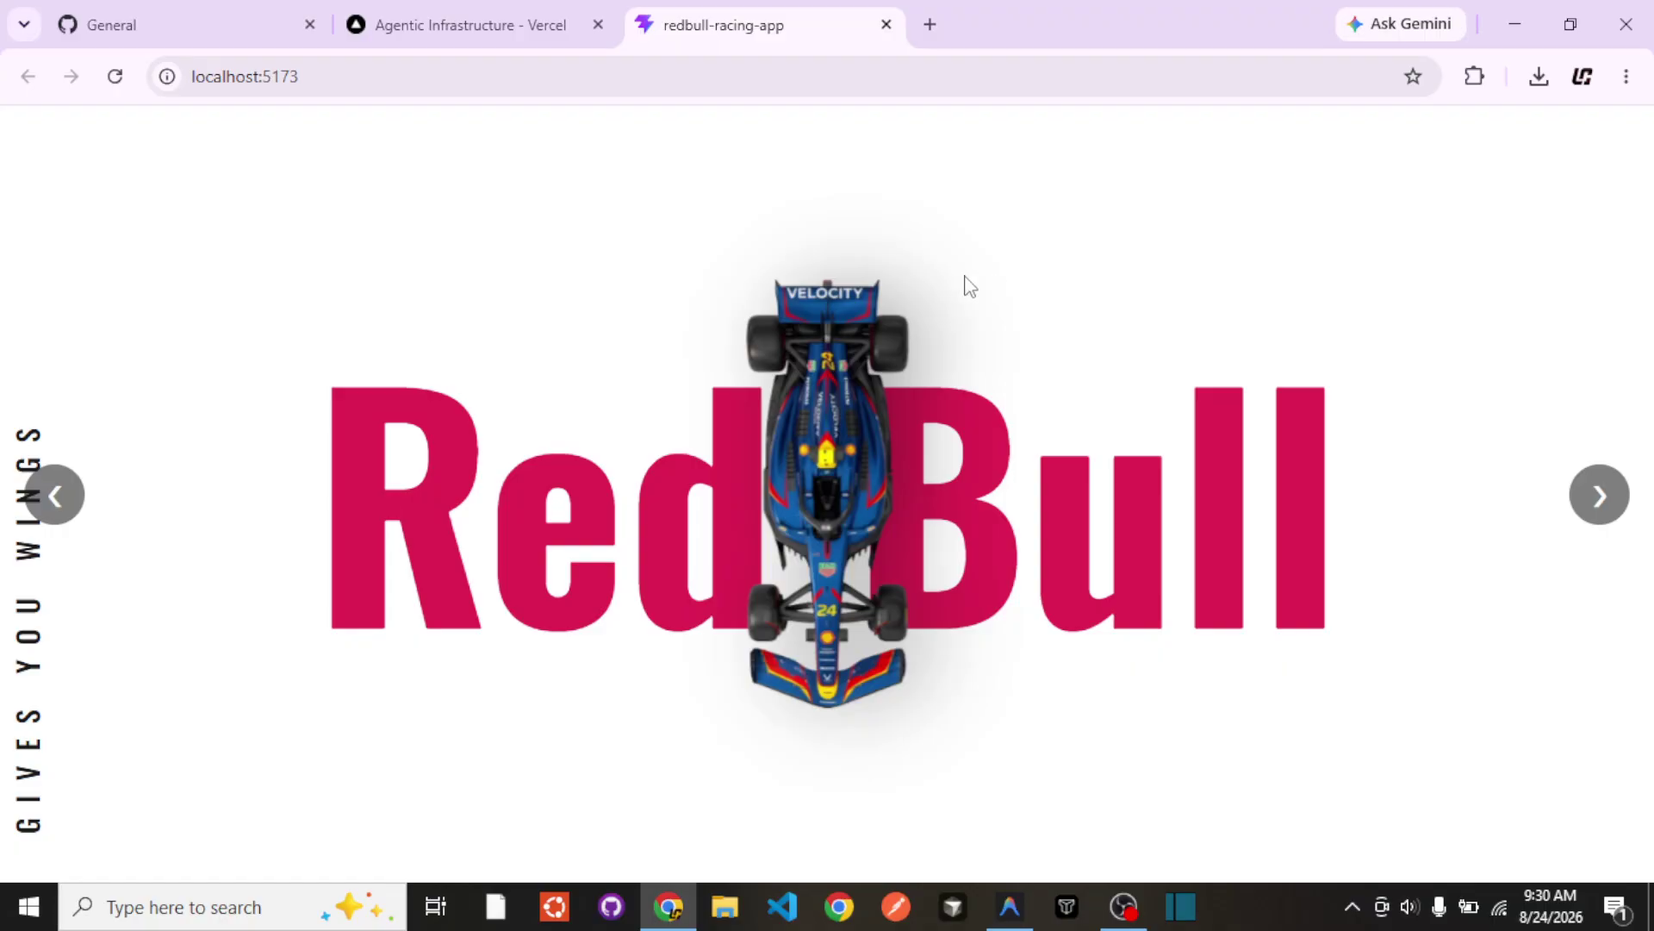
Step: Open the code page of the first_demo repository on GitHub
click(137, 18)
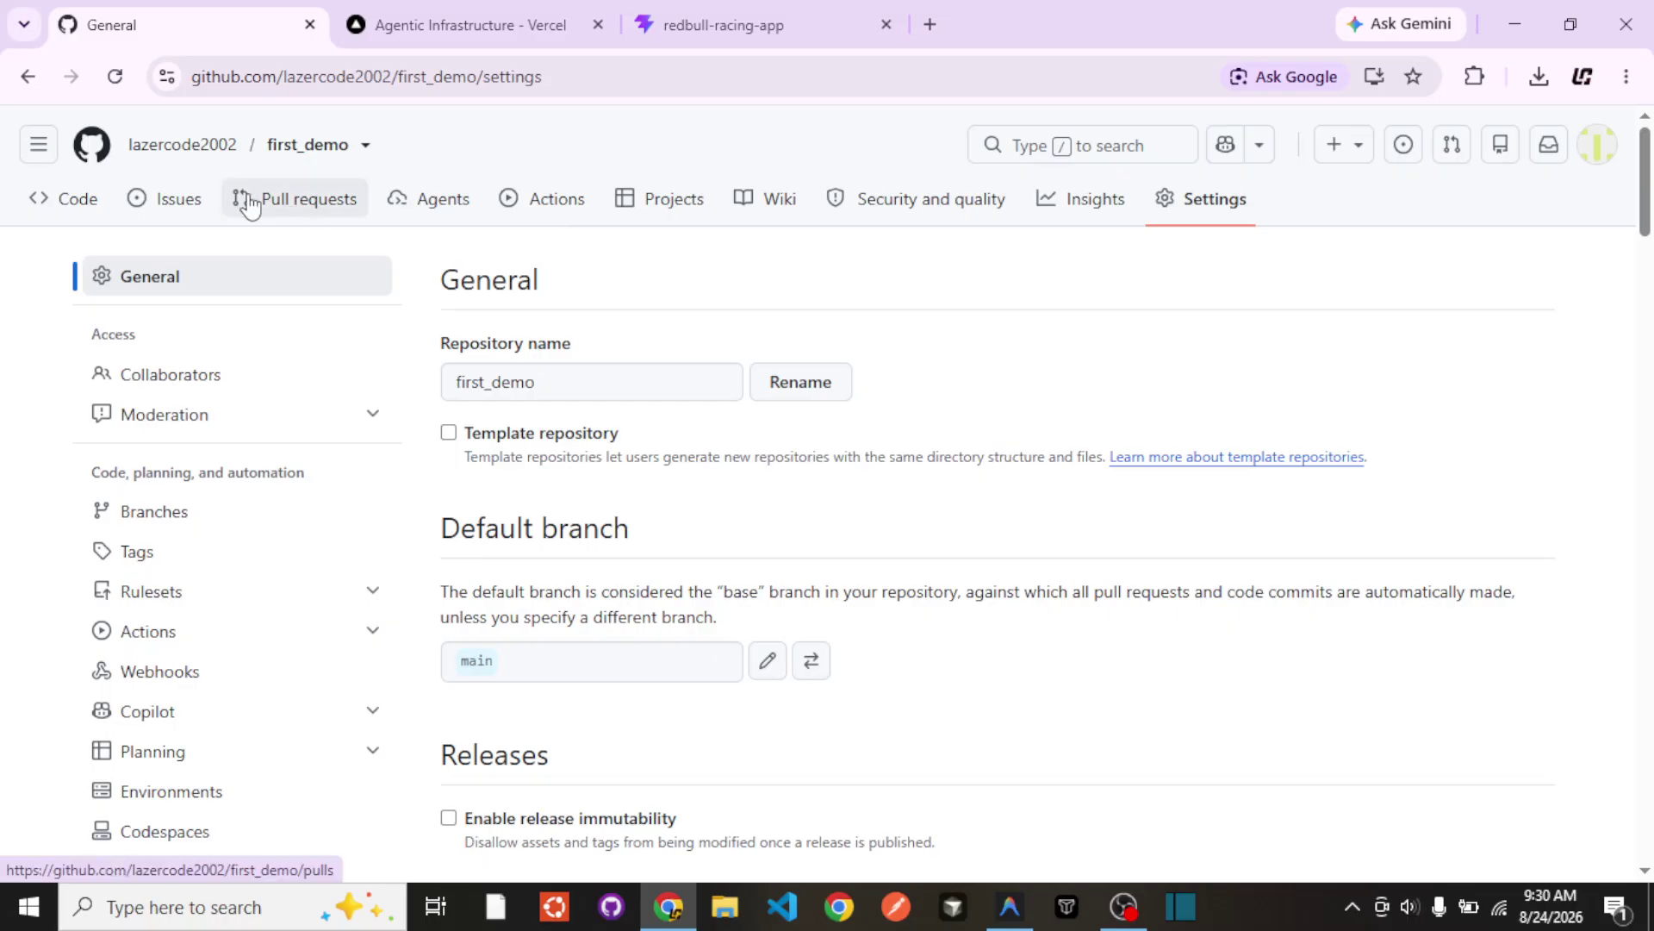
click(47, 205)
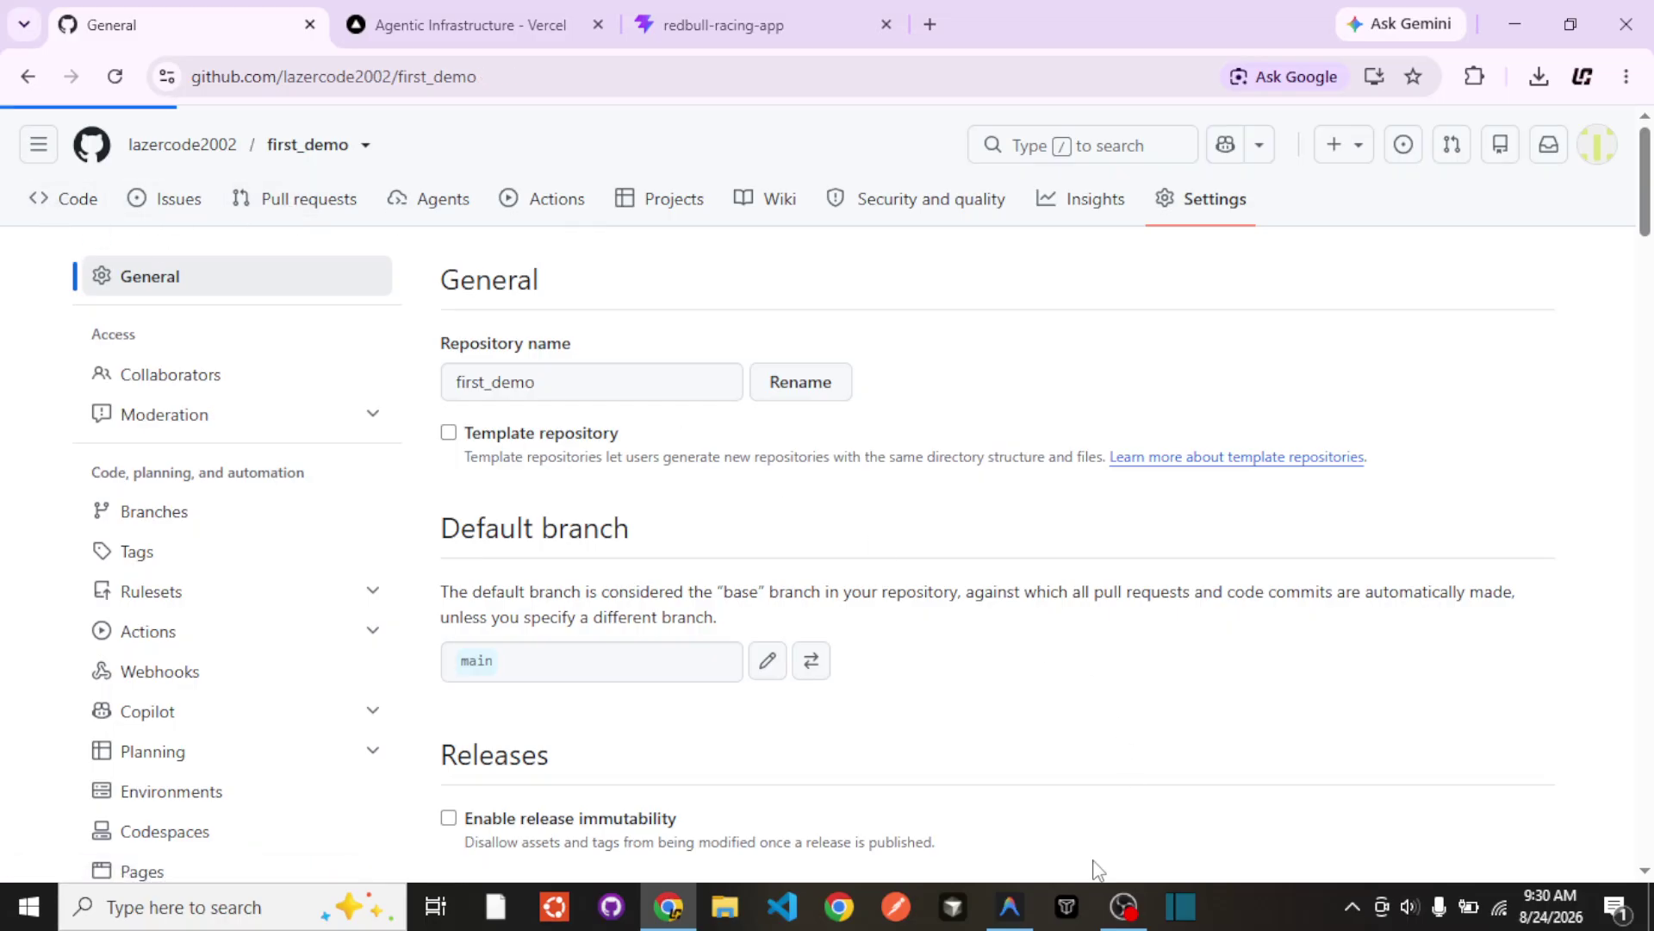
Step: Switch to Antigravity, open the localhost:5173 link from its terminal and check the car carousel, leaving only one preview tab open
click(1008, 906)
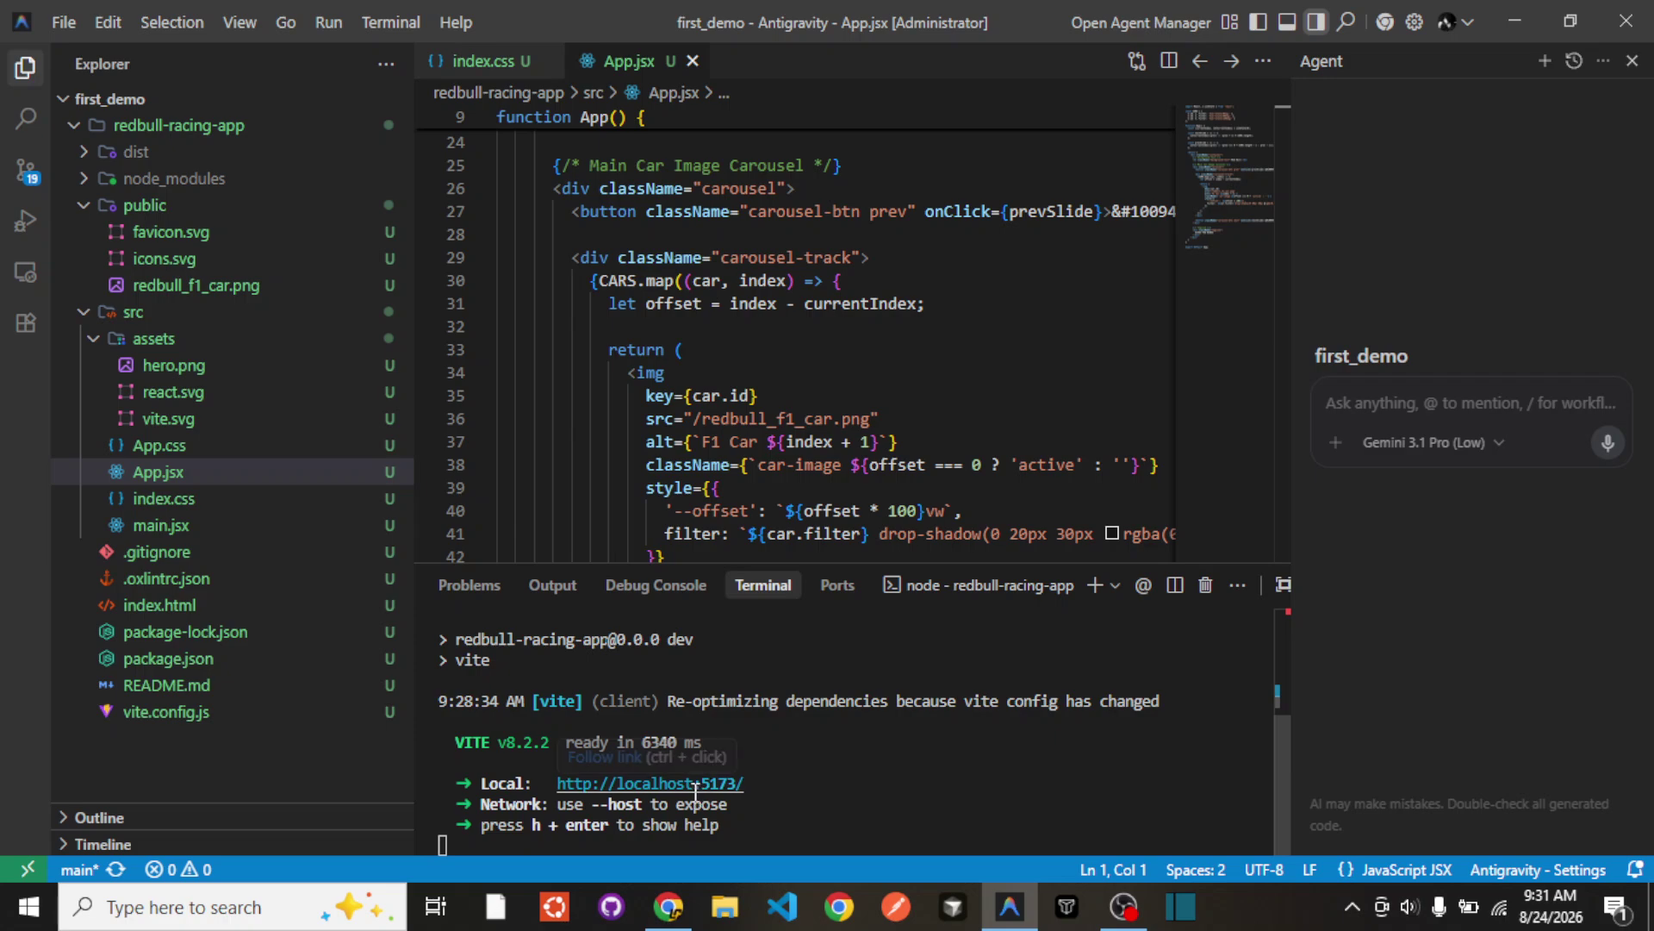
ctrl+click(603, 782)
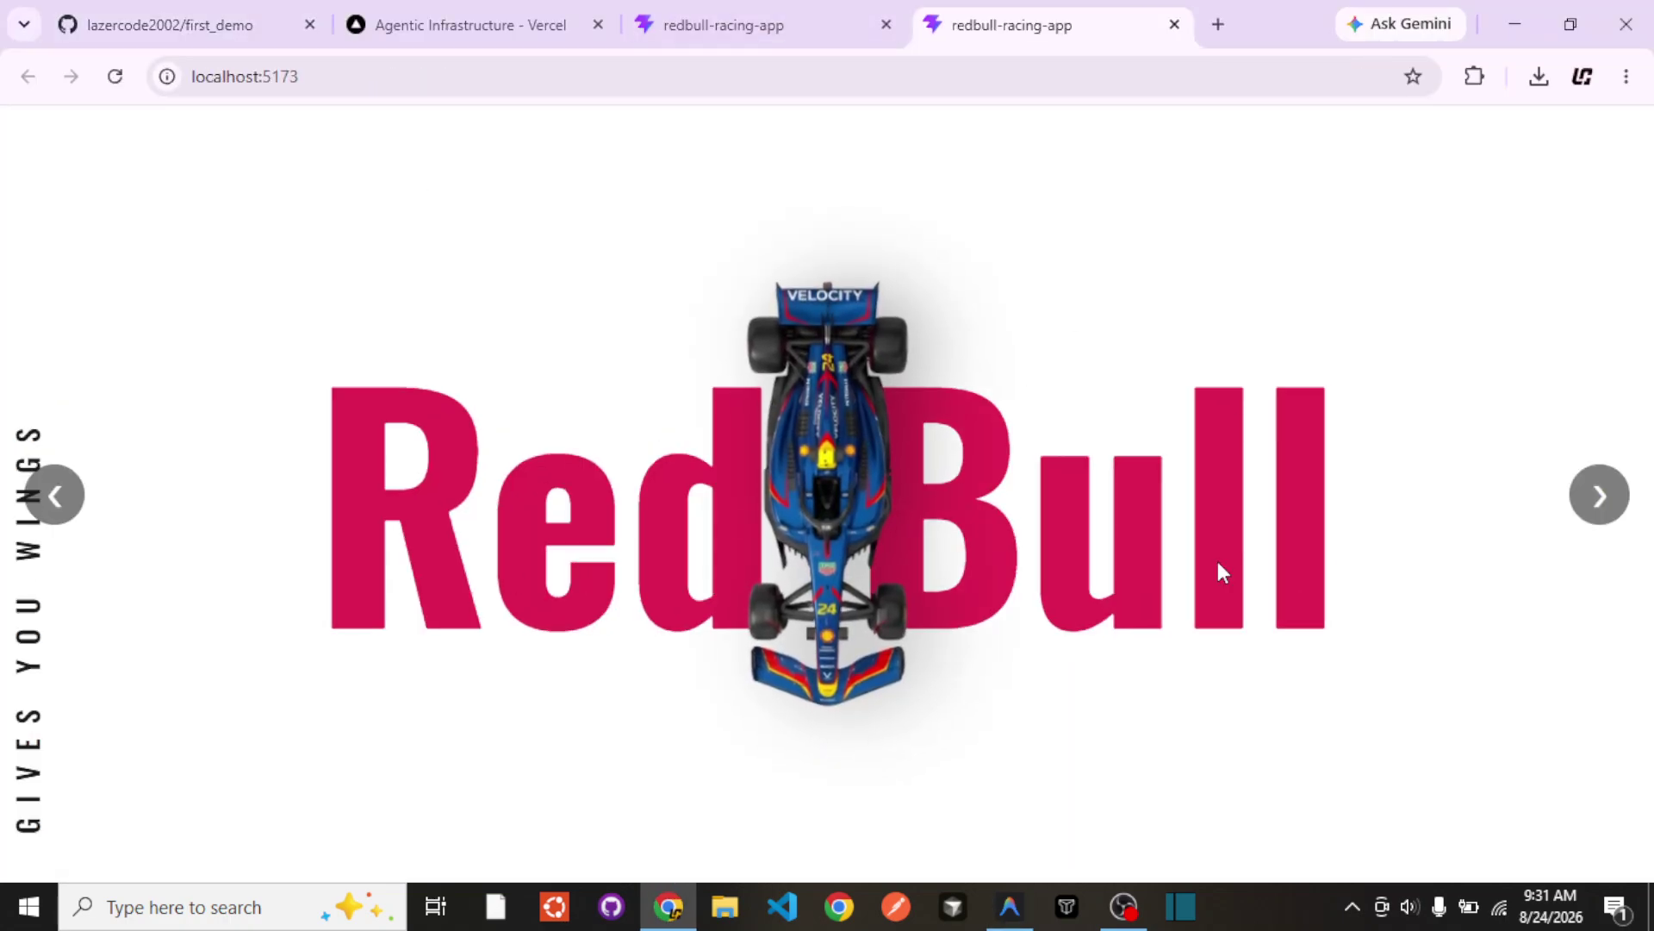
click(1600, 494)
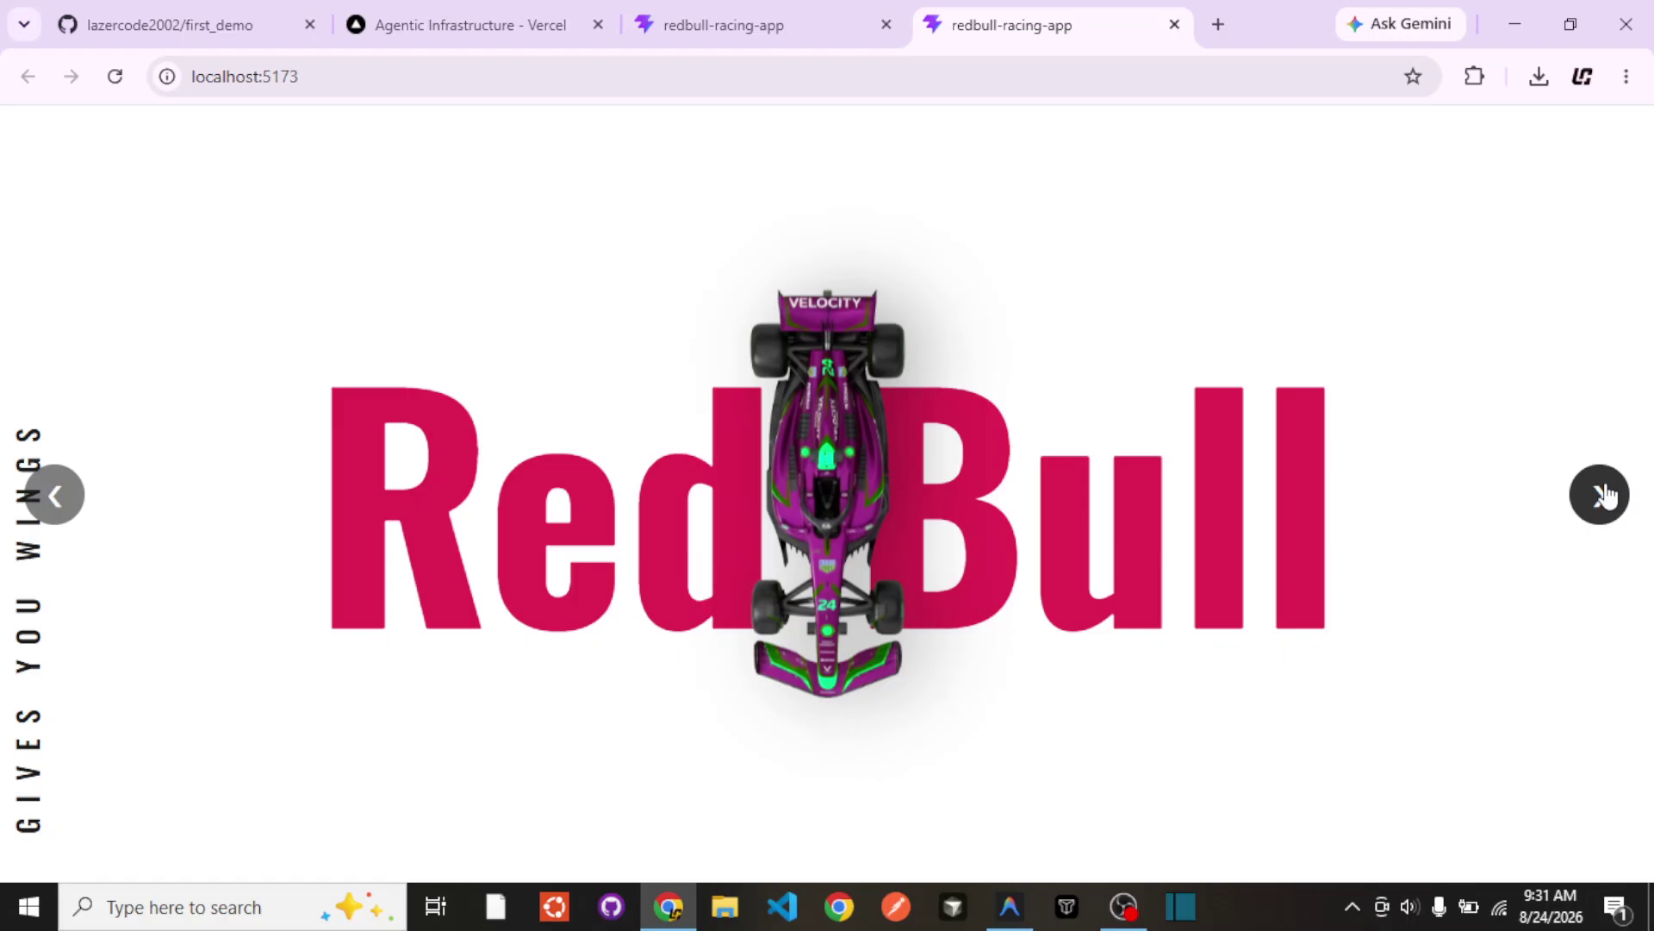
click(1603, 496)
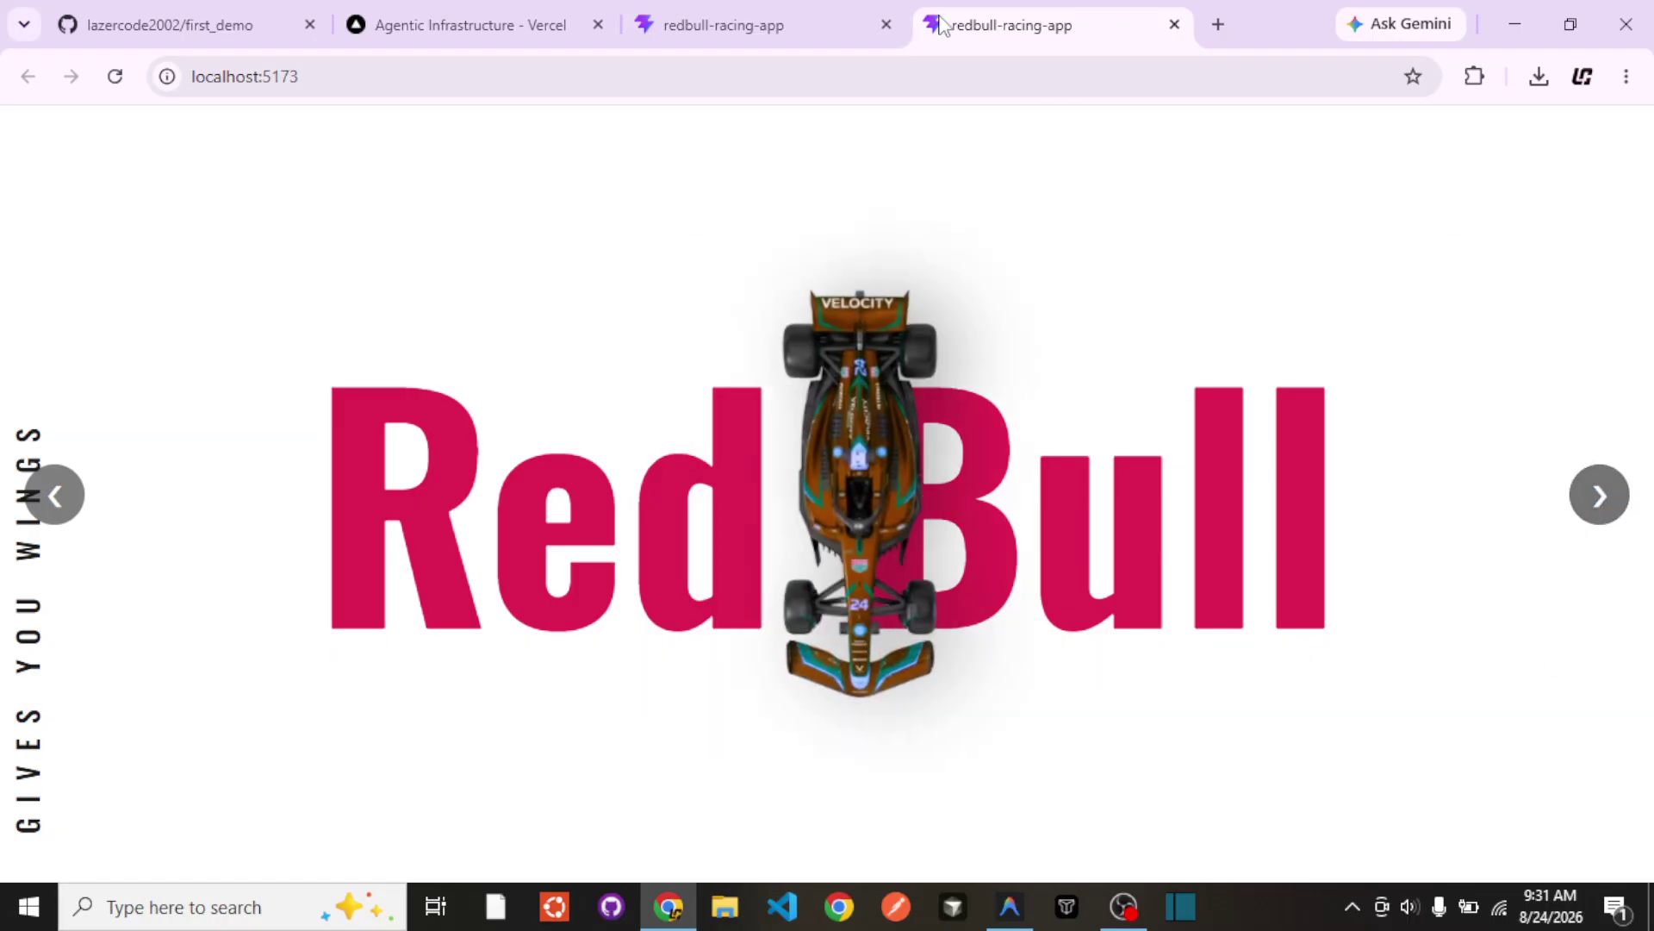
click(885, 25)
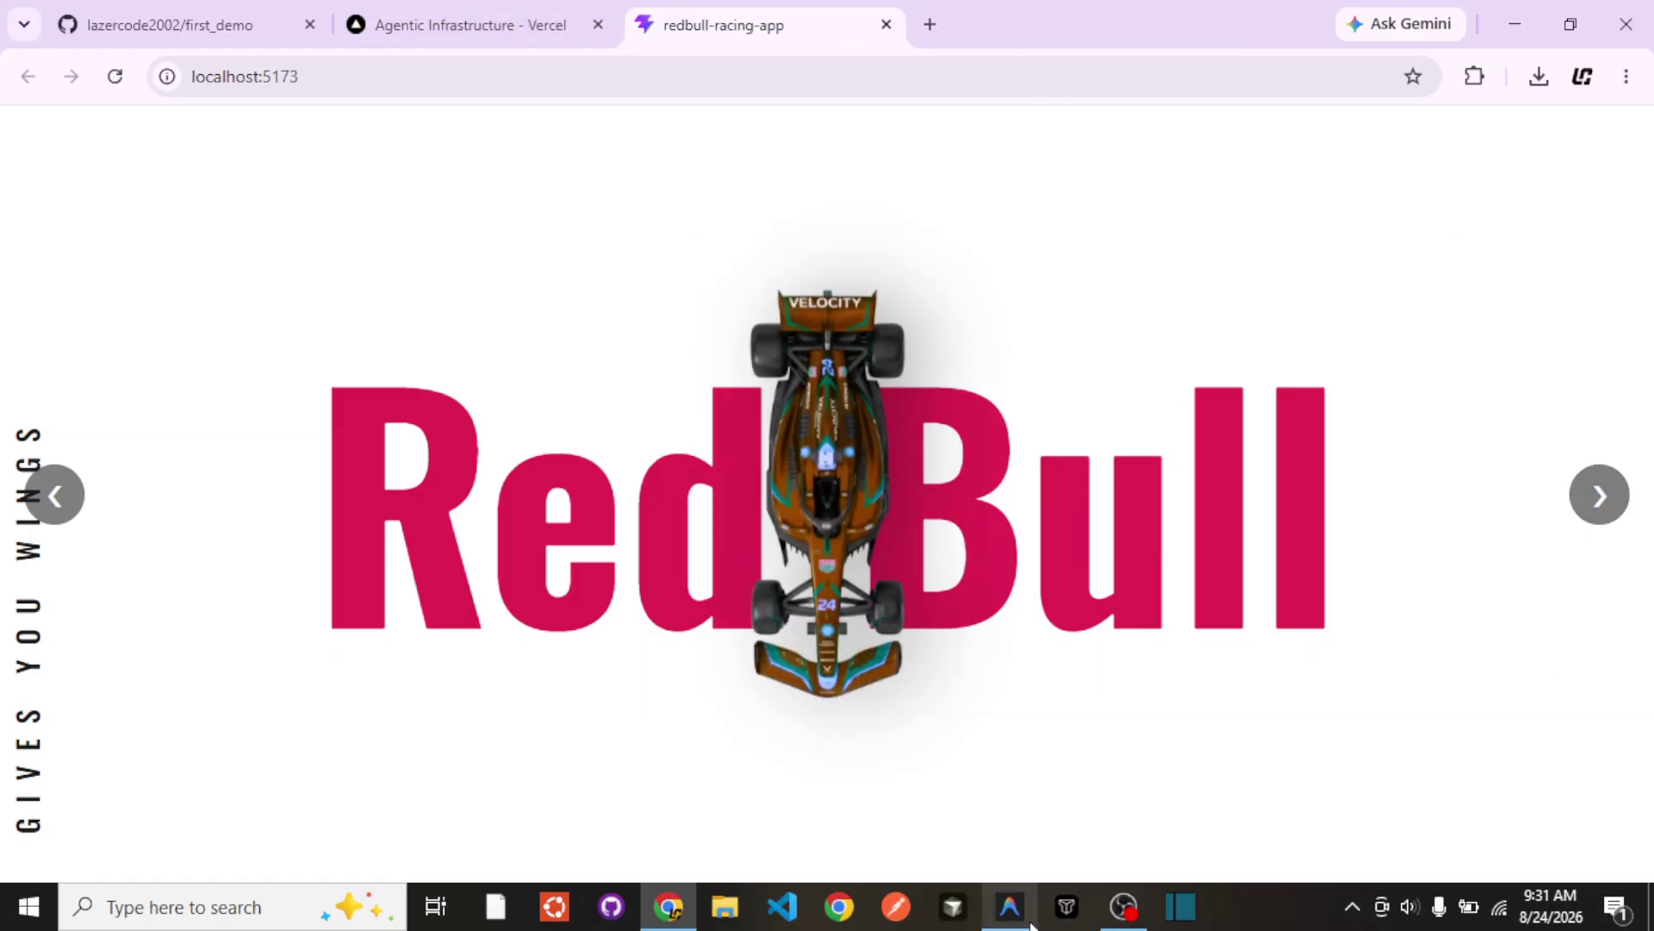
Step: In Antigravity, bring up the pending source control changes and enter the commit message "to deploy in vercel"
mouse_move(1010, 907)
click(1015, 841)
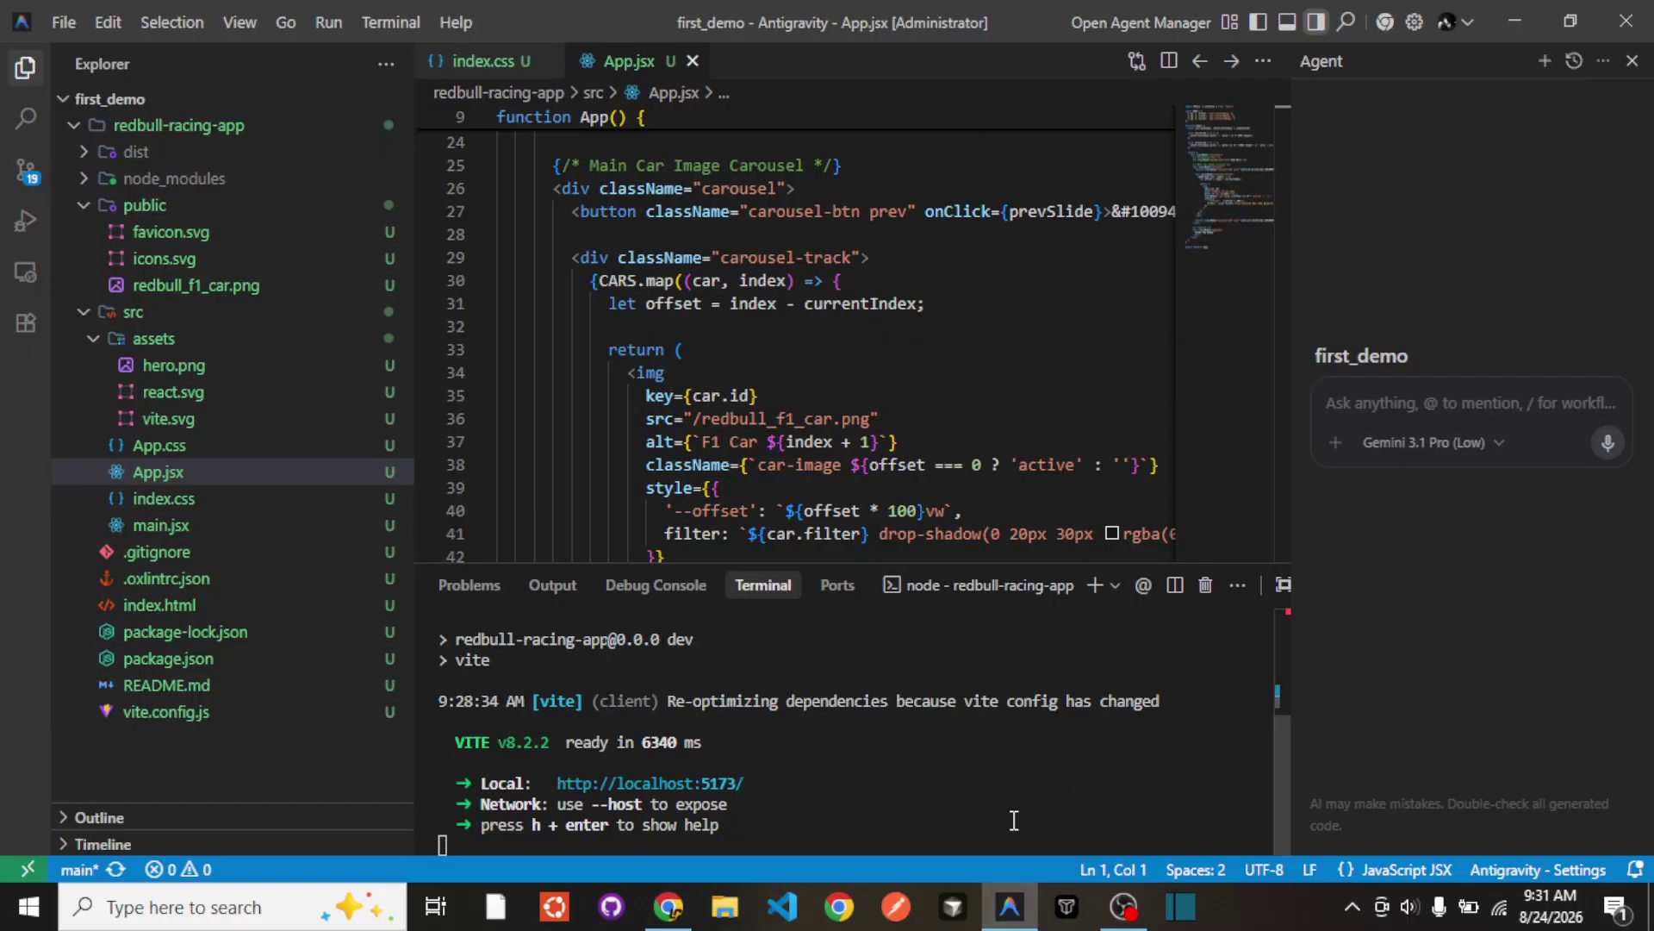
click(24, 193)
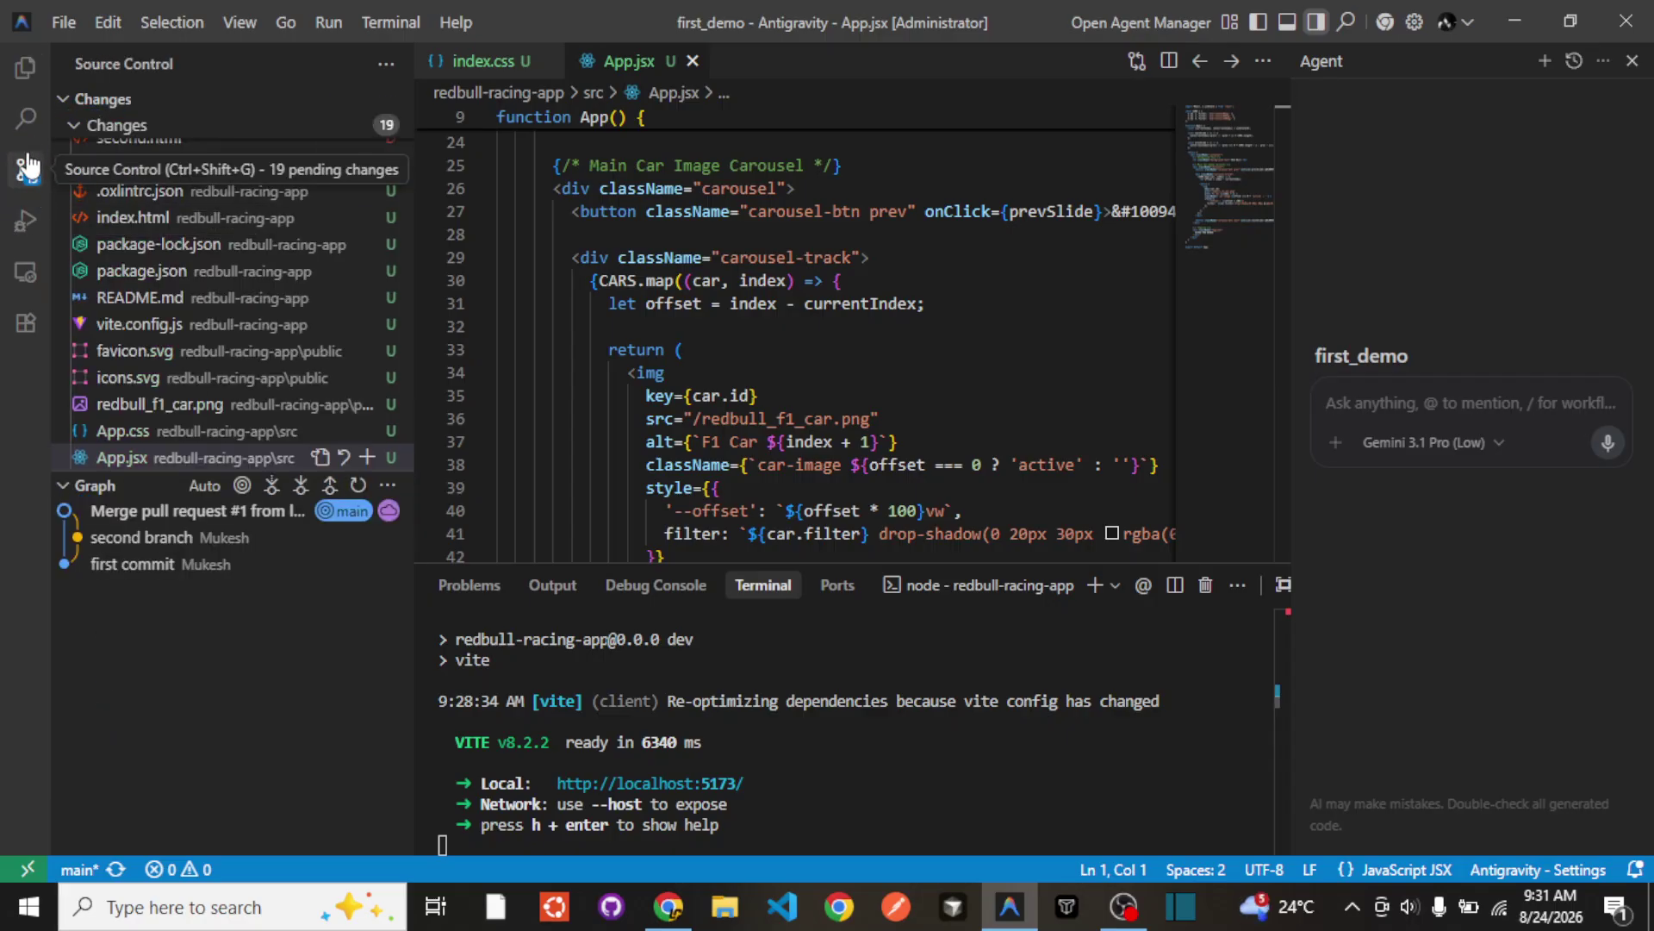
scroll(122, 184, up, 3)
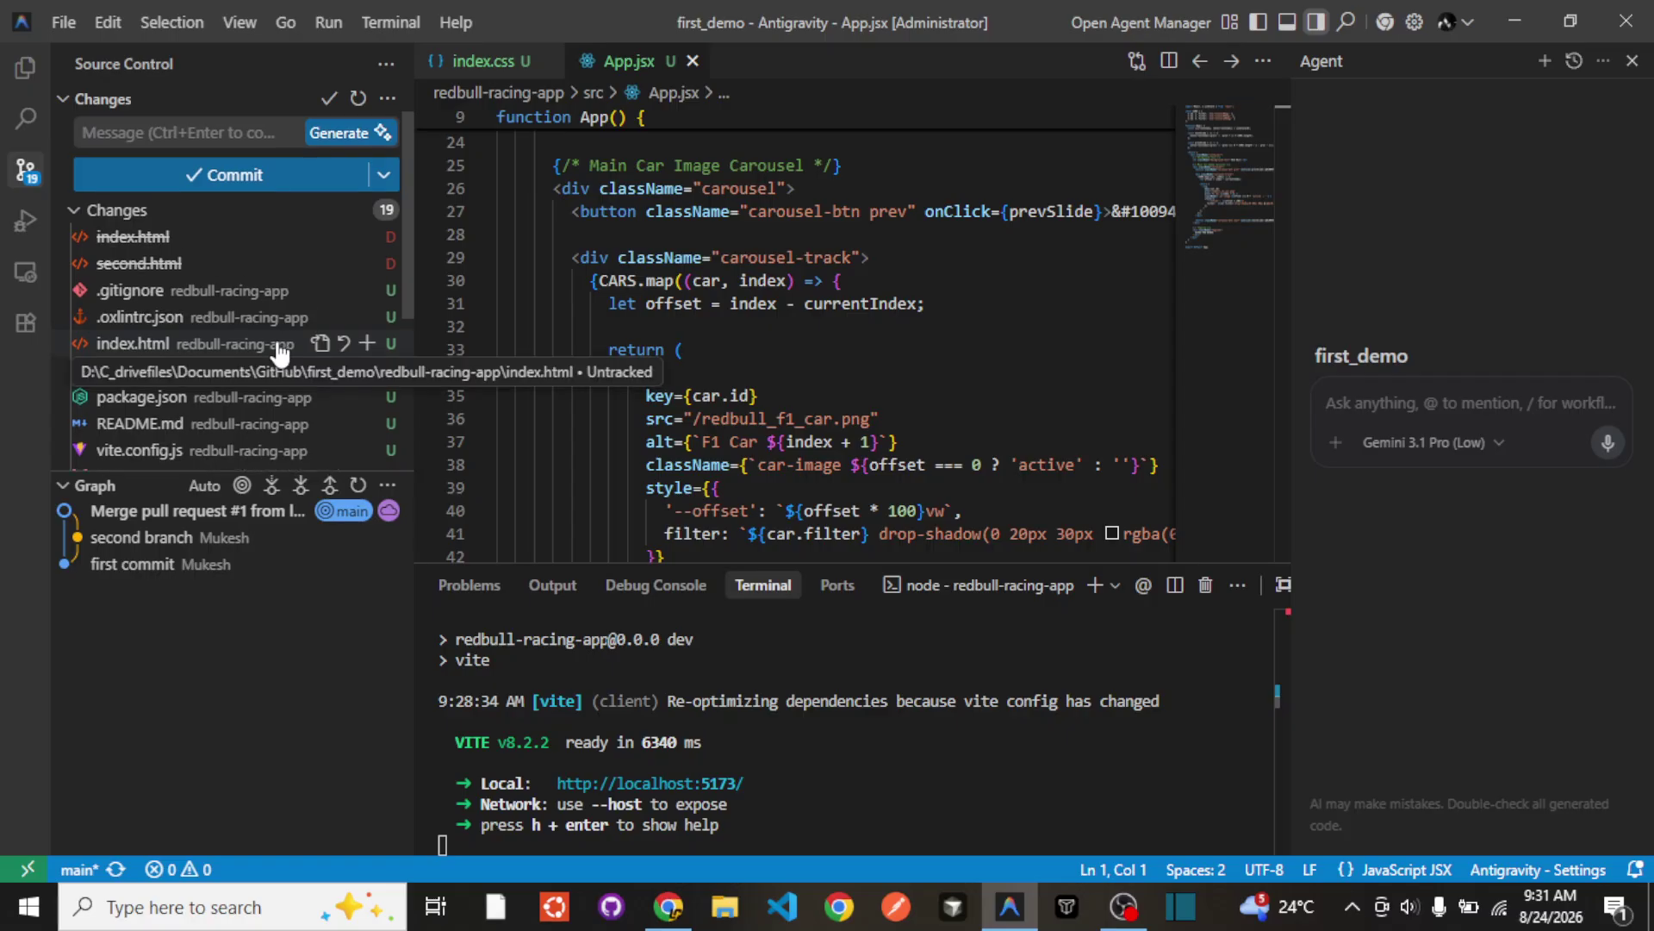
click(211, 141)
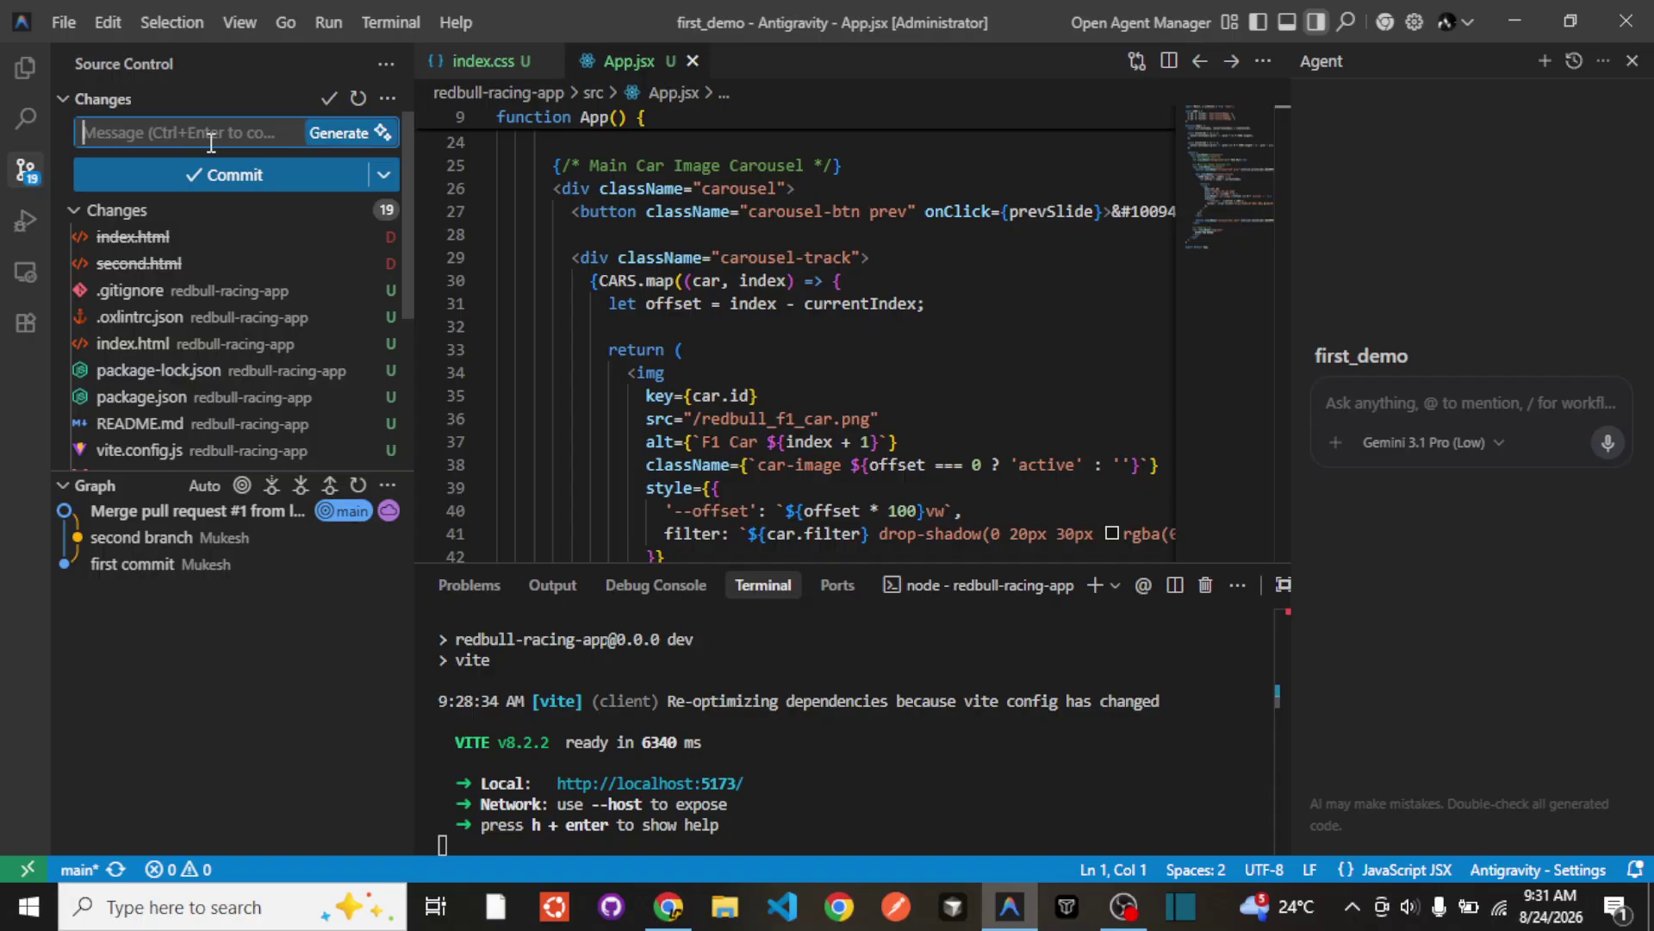
text(to de)
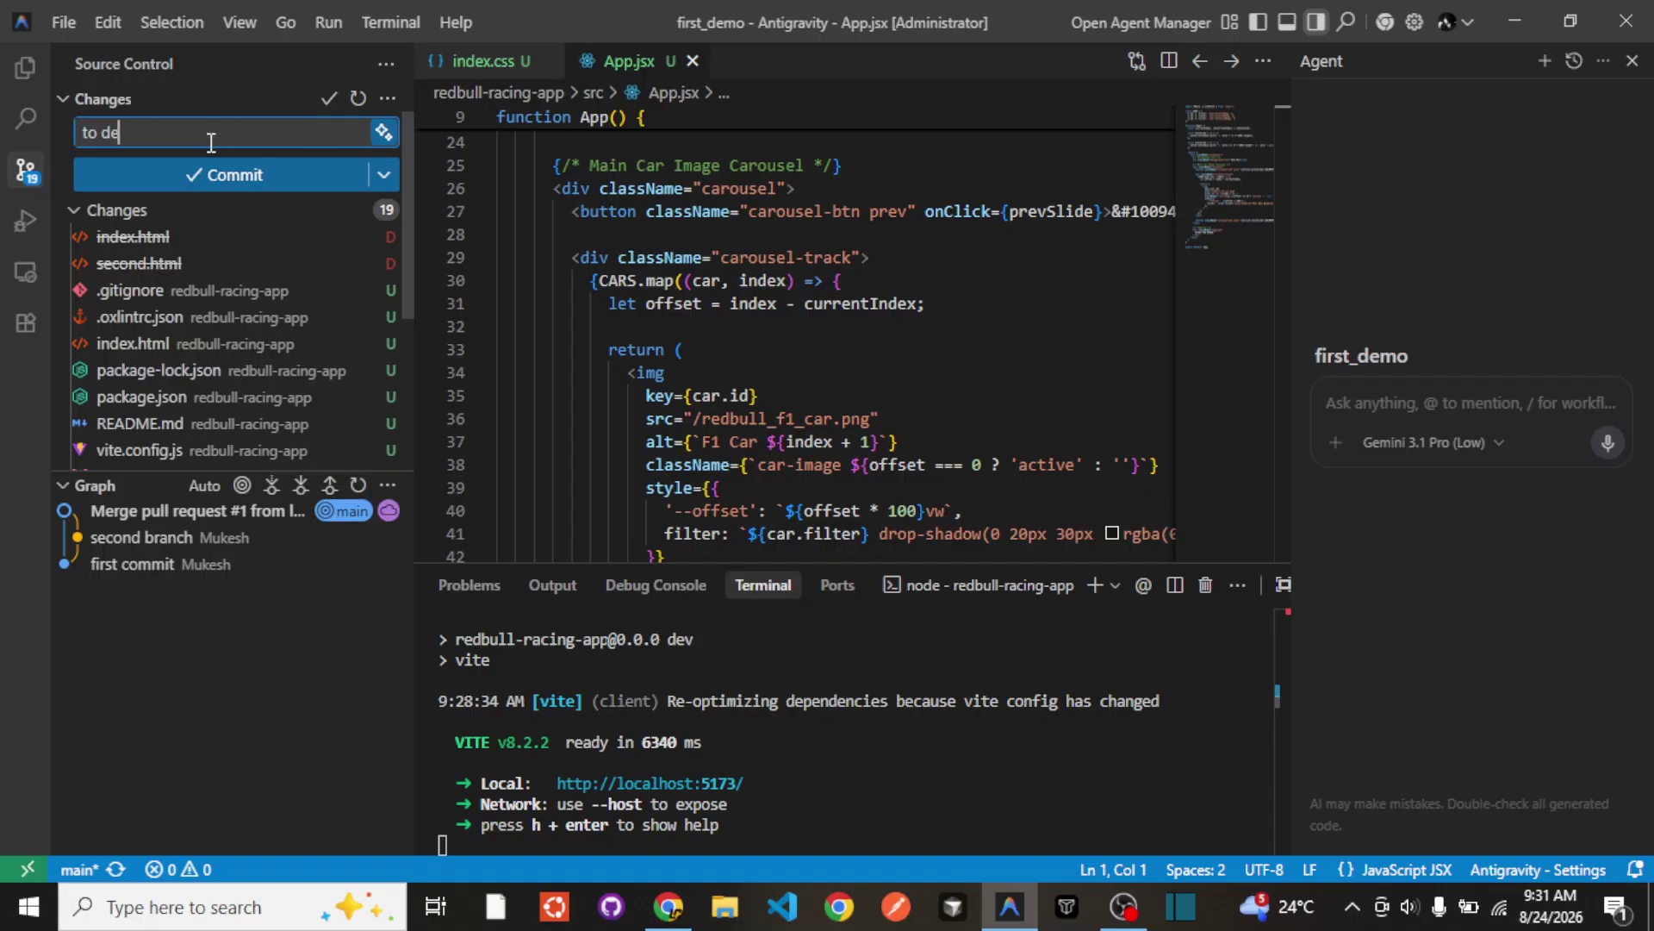
text(ploy n vercel)
click(156, 130)
text(i)
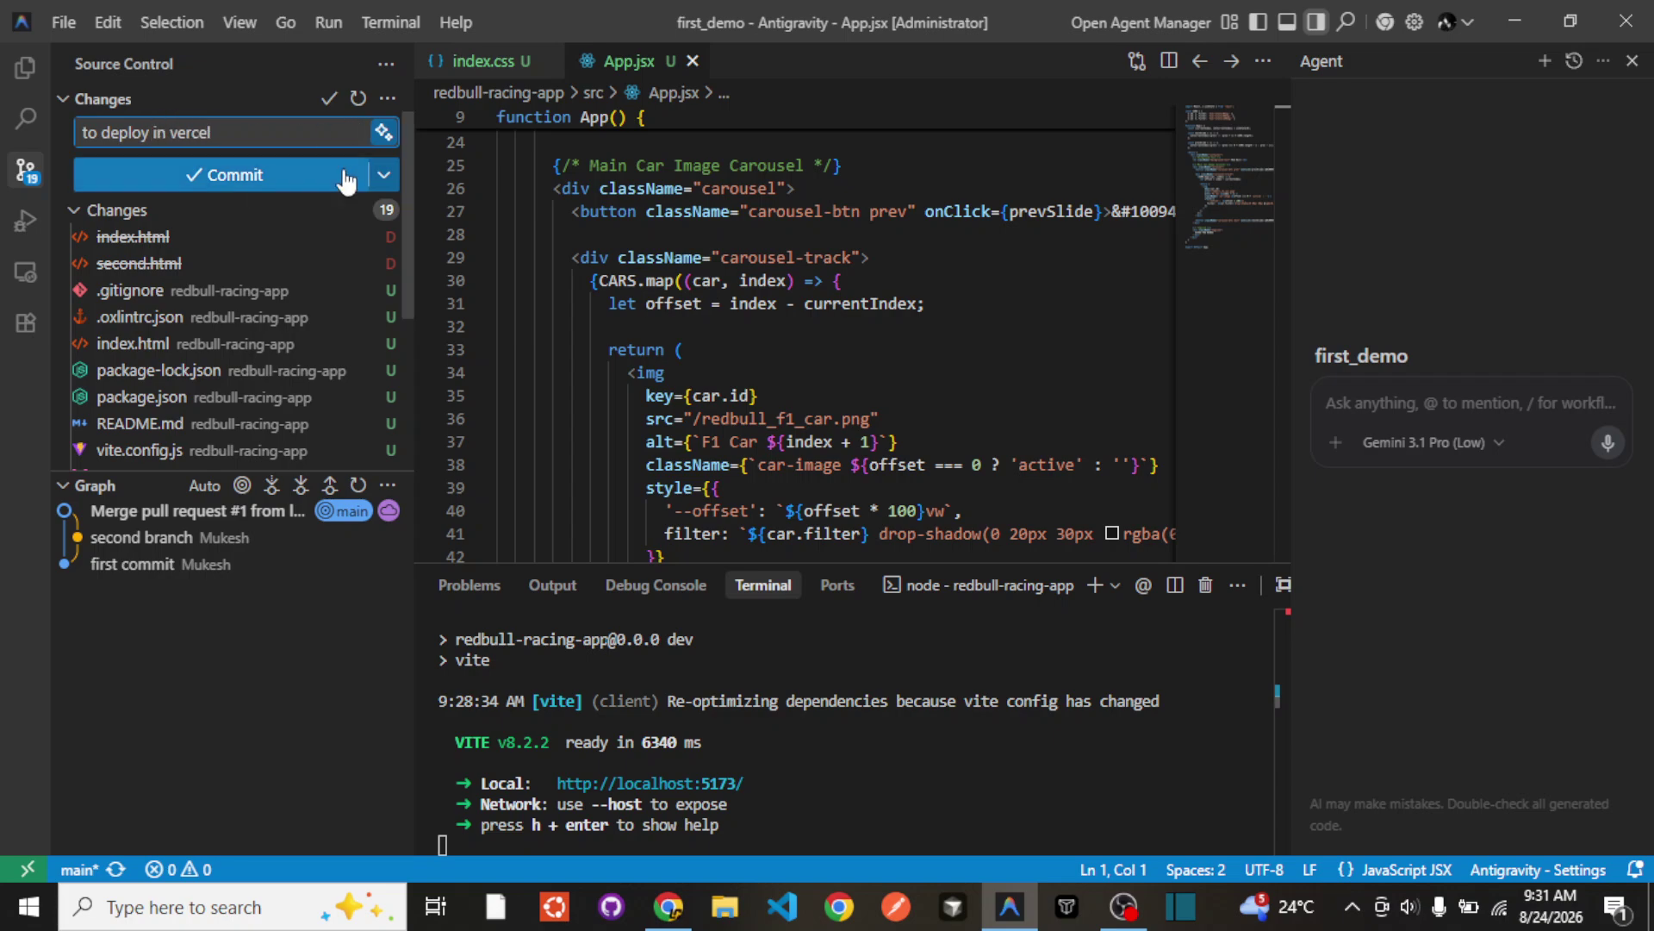
Step: Stage all pending changes, then commit and push them to the main branch
click(388, 177)
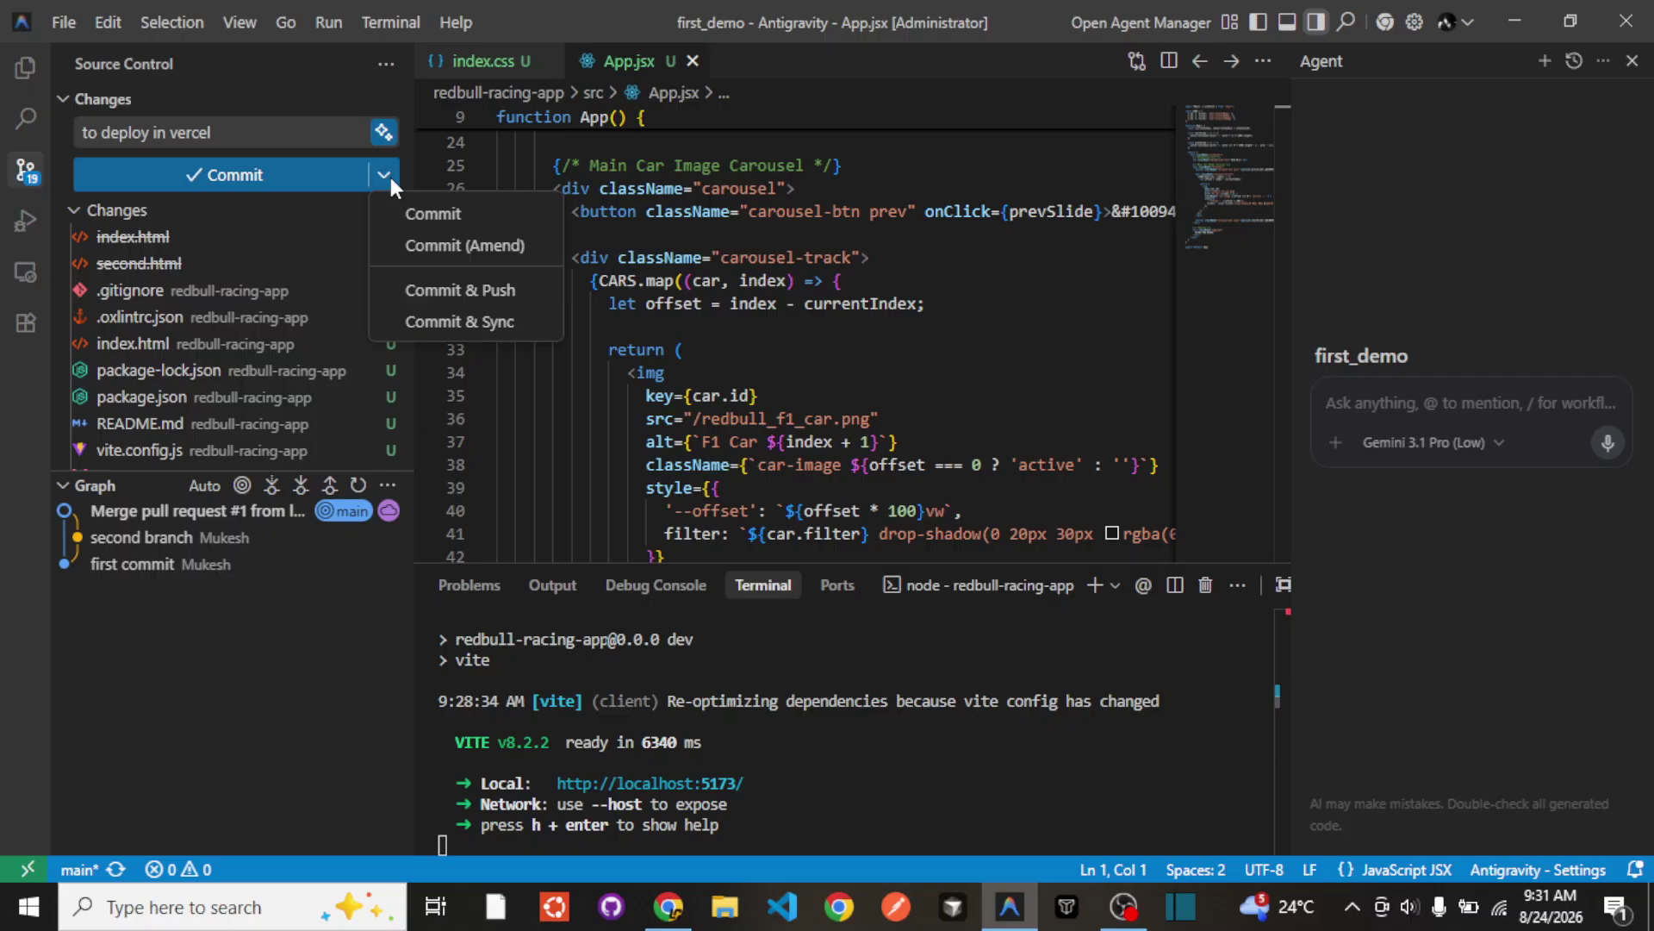
click(300, 204)
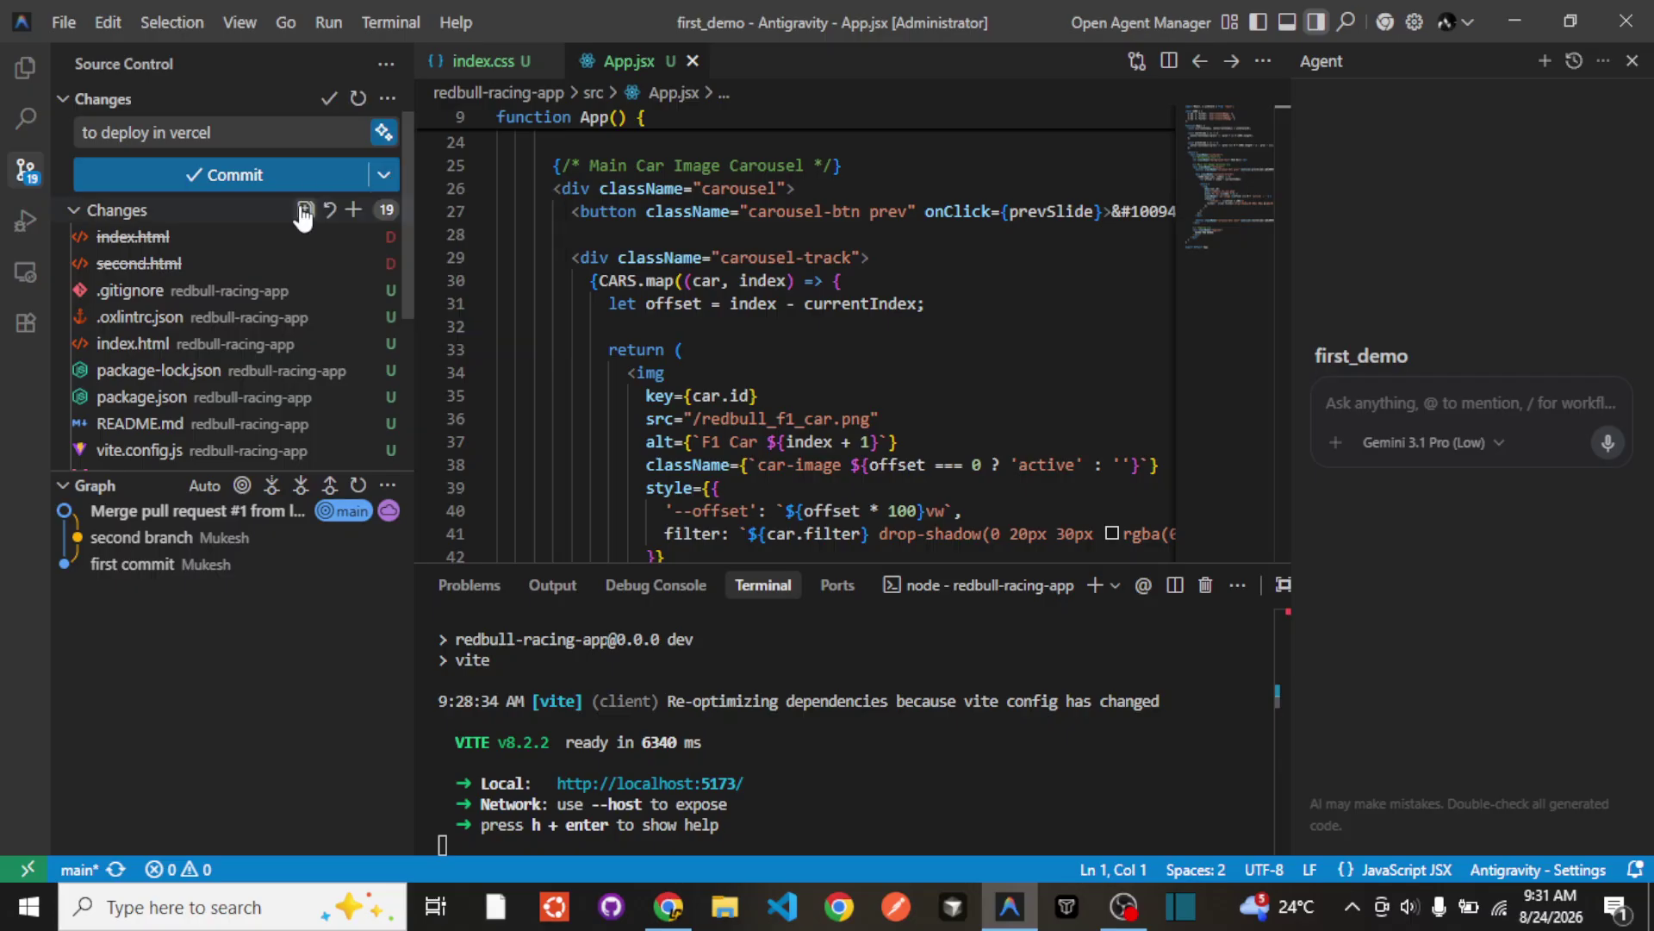
click(353, 212)
click(387, 183)
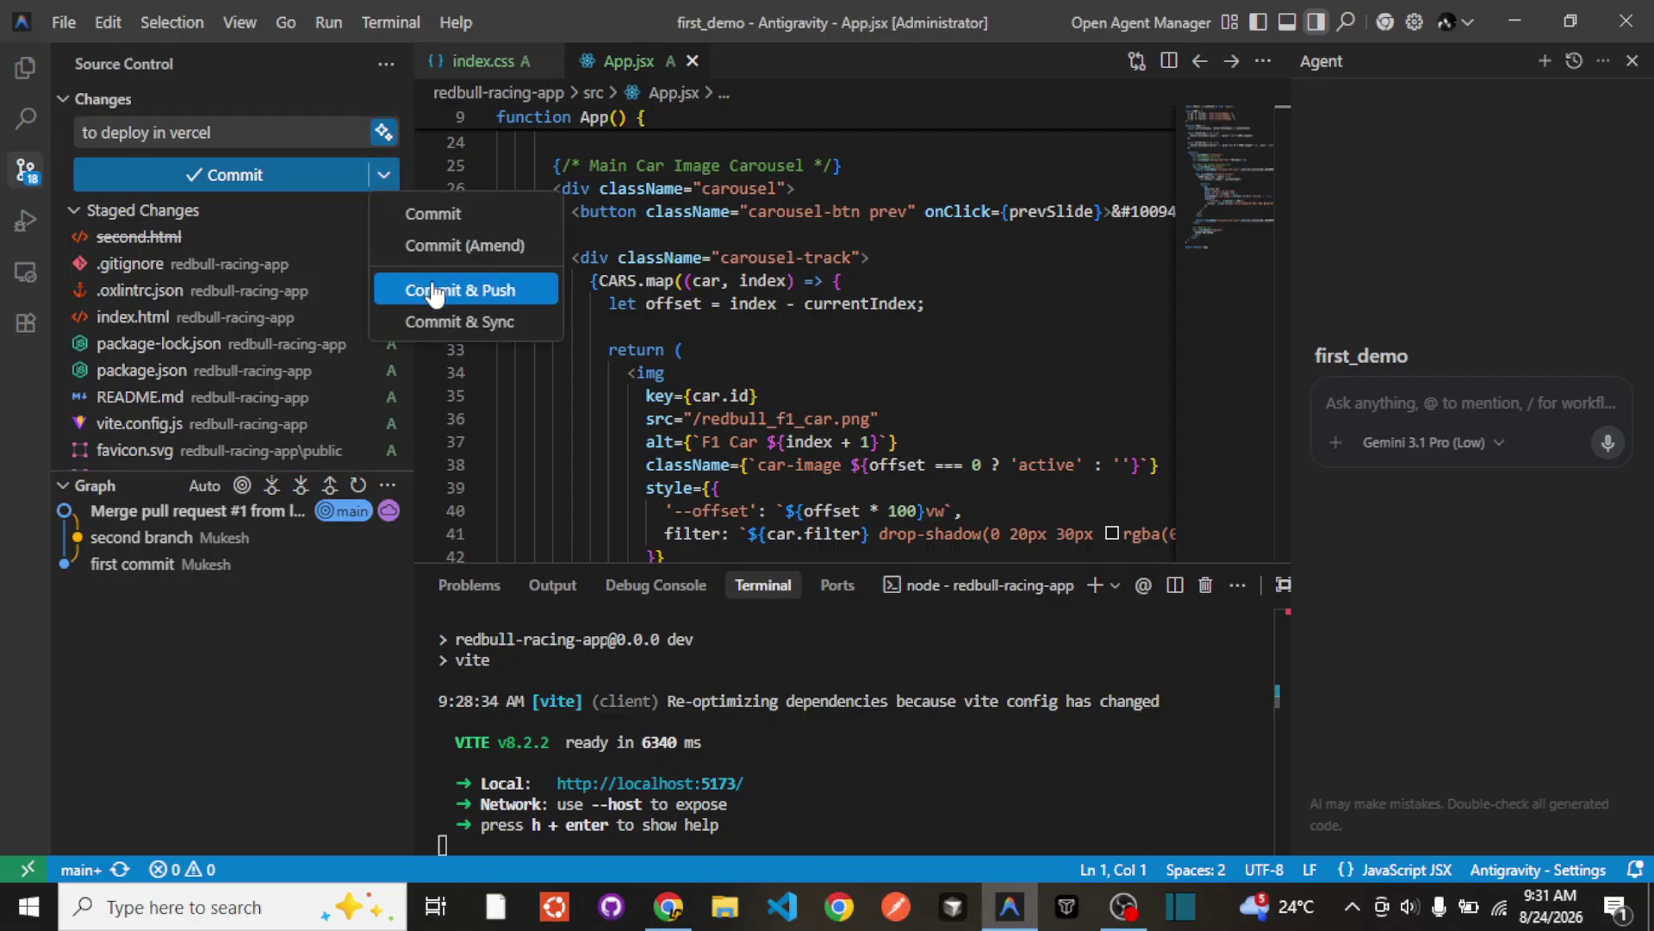
click(434, 291)
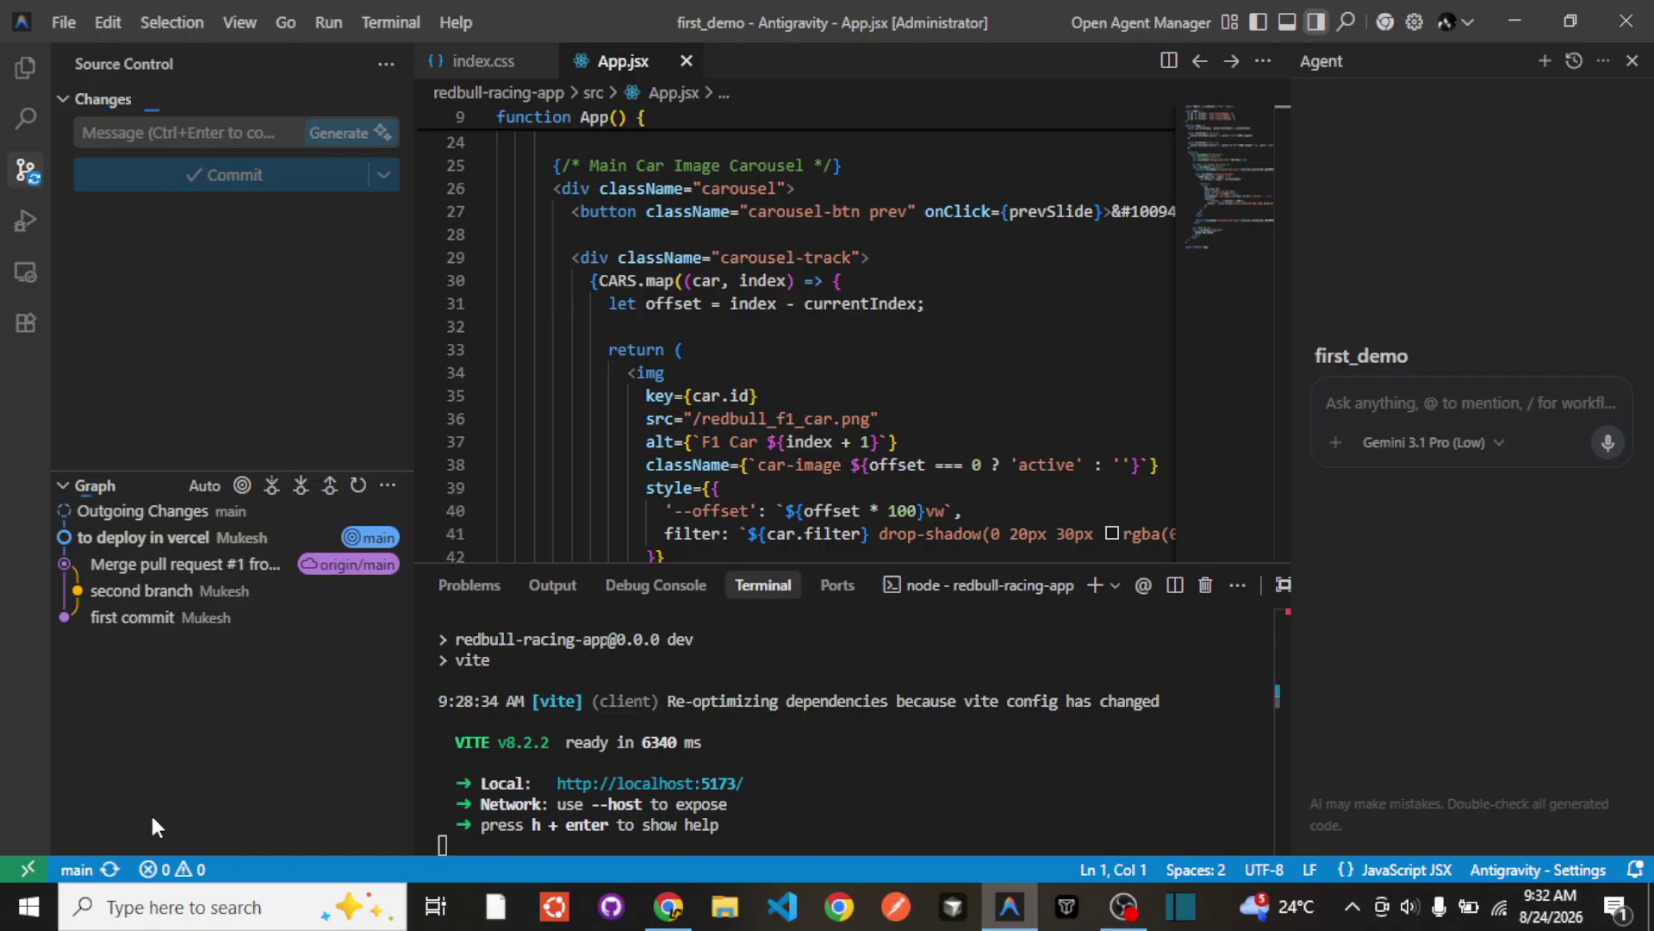
Step: Switch to Chrome and check the pushed files in the first_demo repository on GitHub
click(668, 906)
click(220, 15)
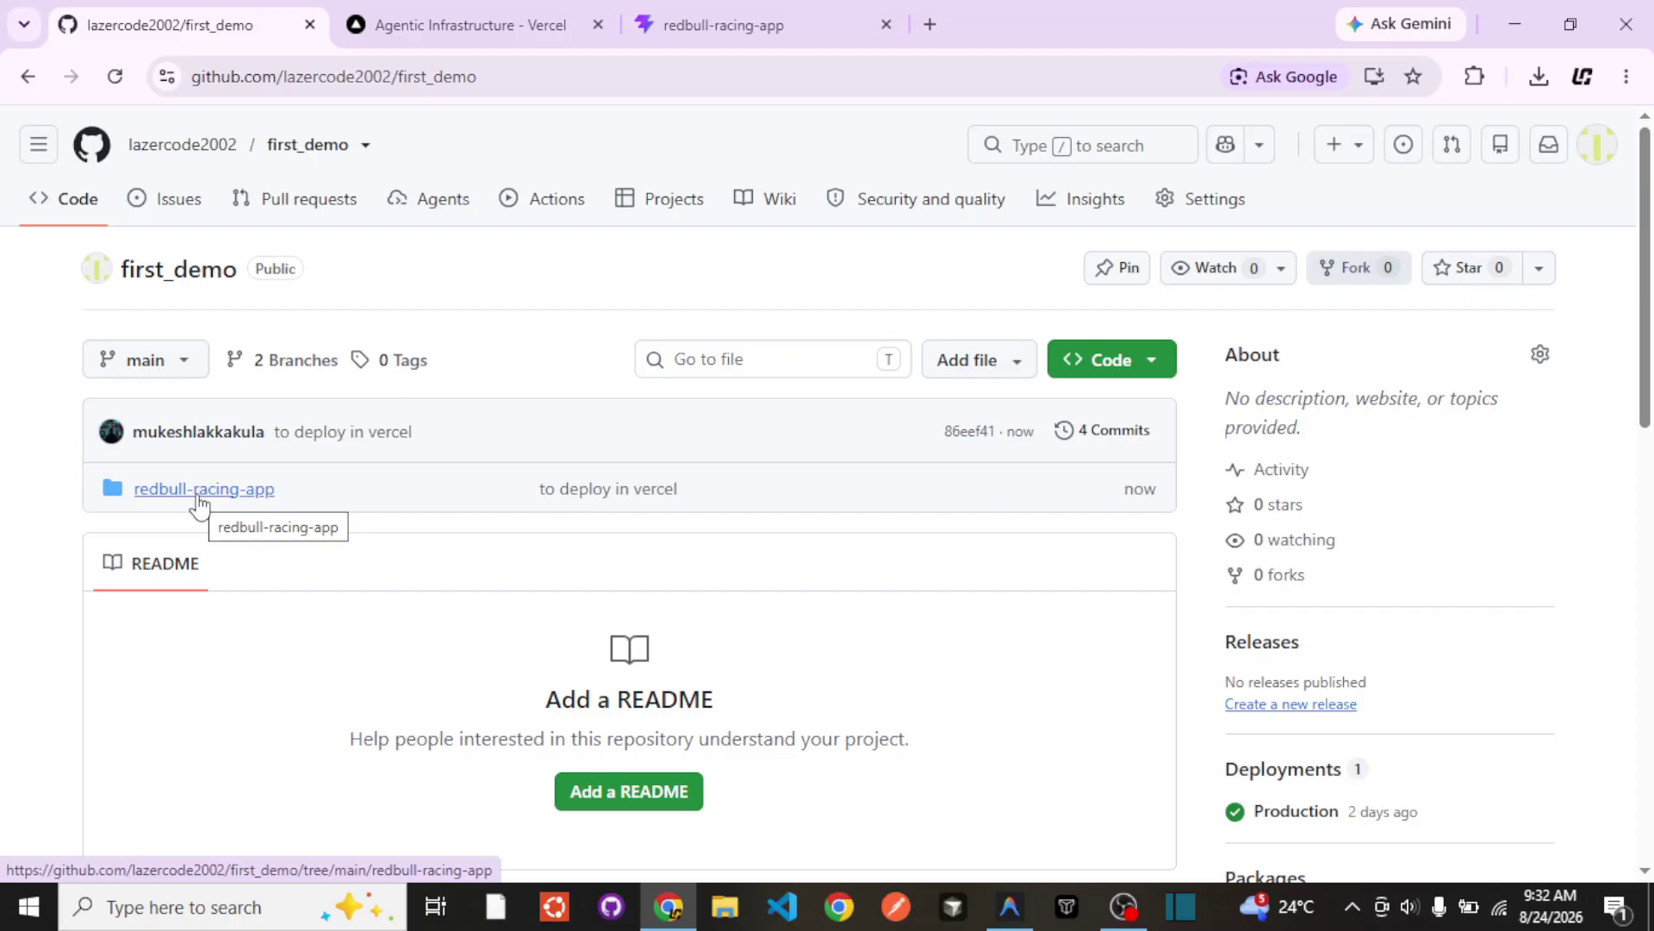
Step: Sign up on vercel.com with GitHub and authorize Vercel using the GitHub account already signed in
click(455, 12)
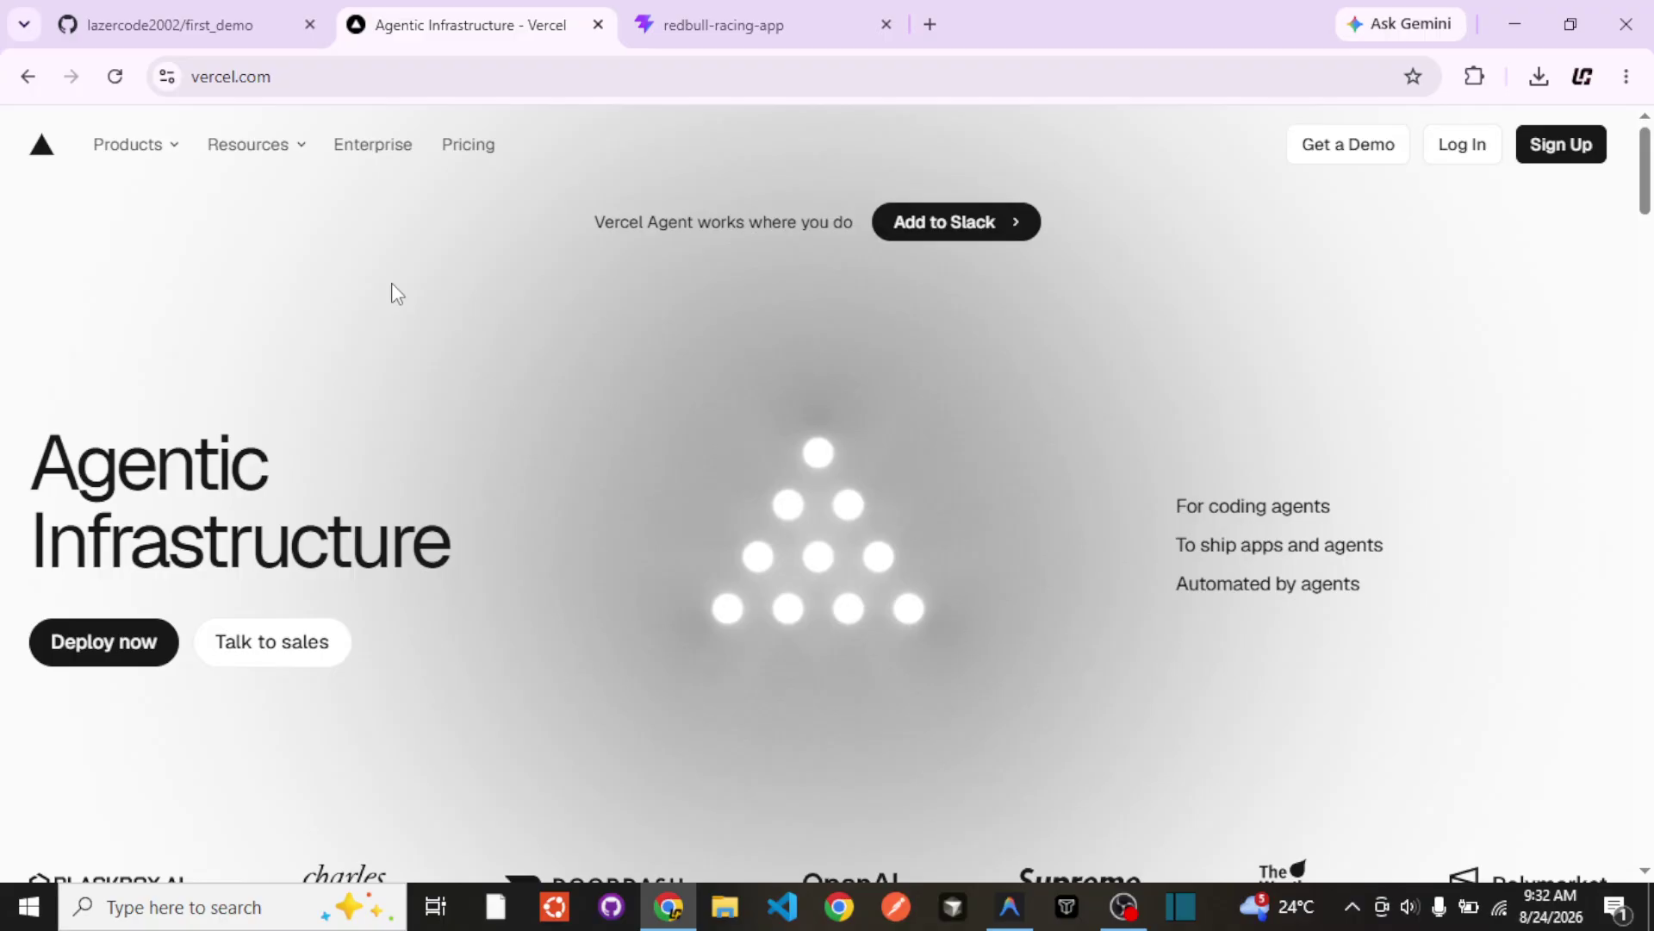
click(341, 85)
click(384, 78)
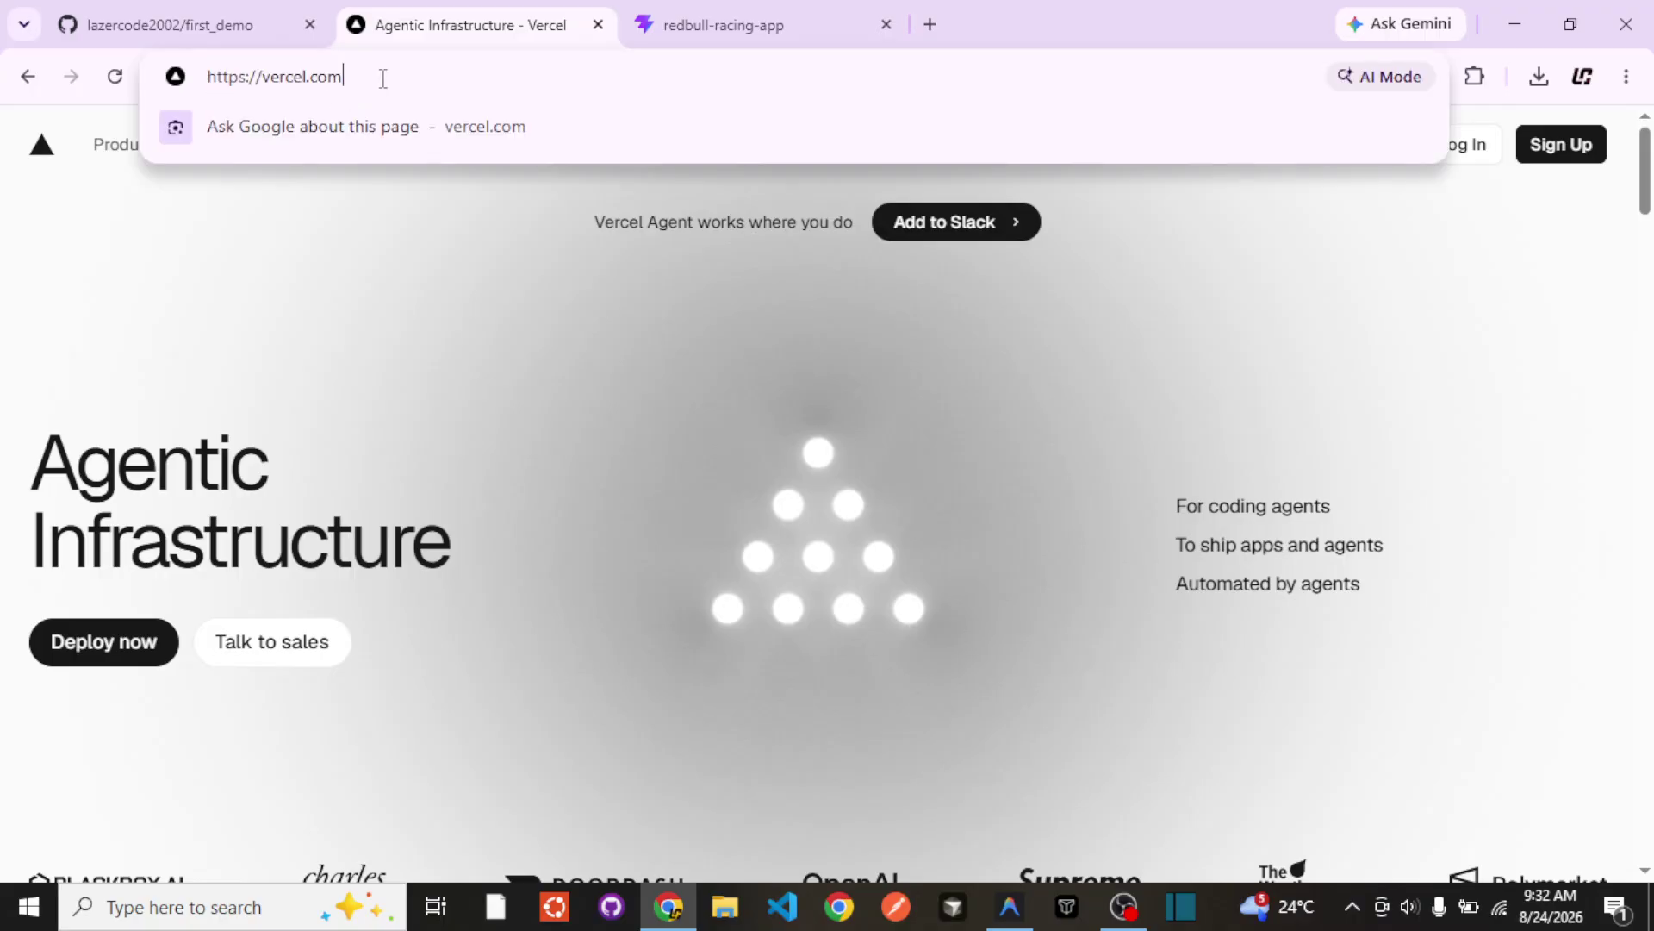
click(306, 401)
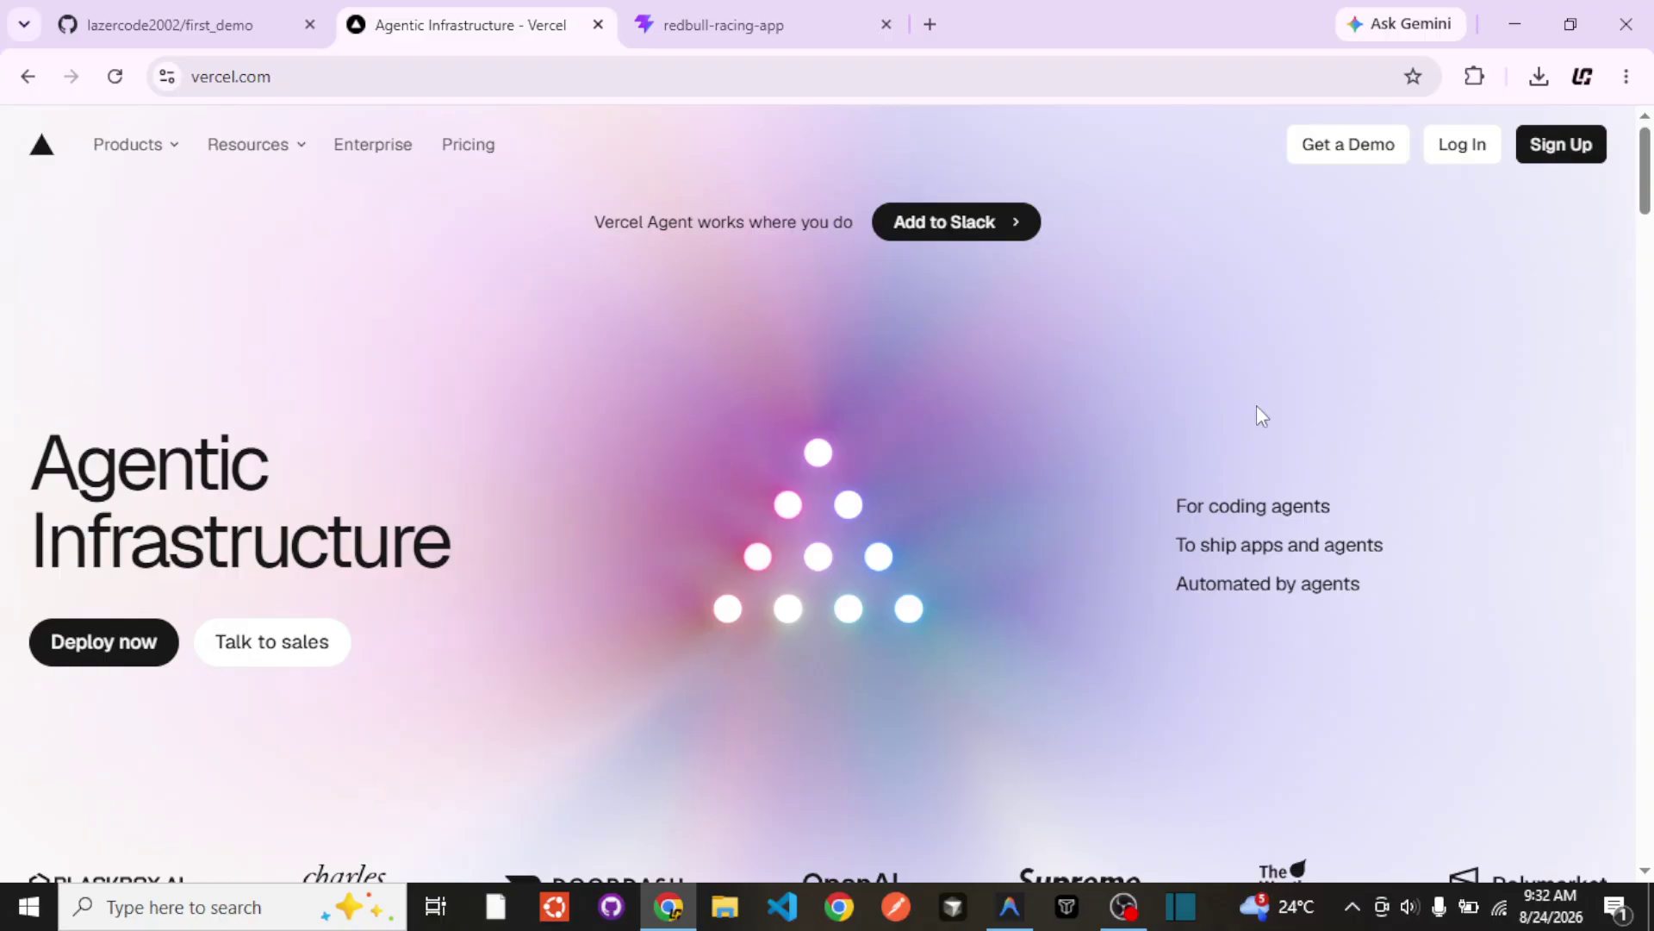
click(1564, 164)
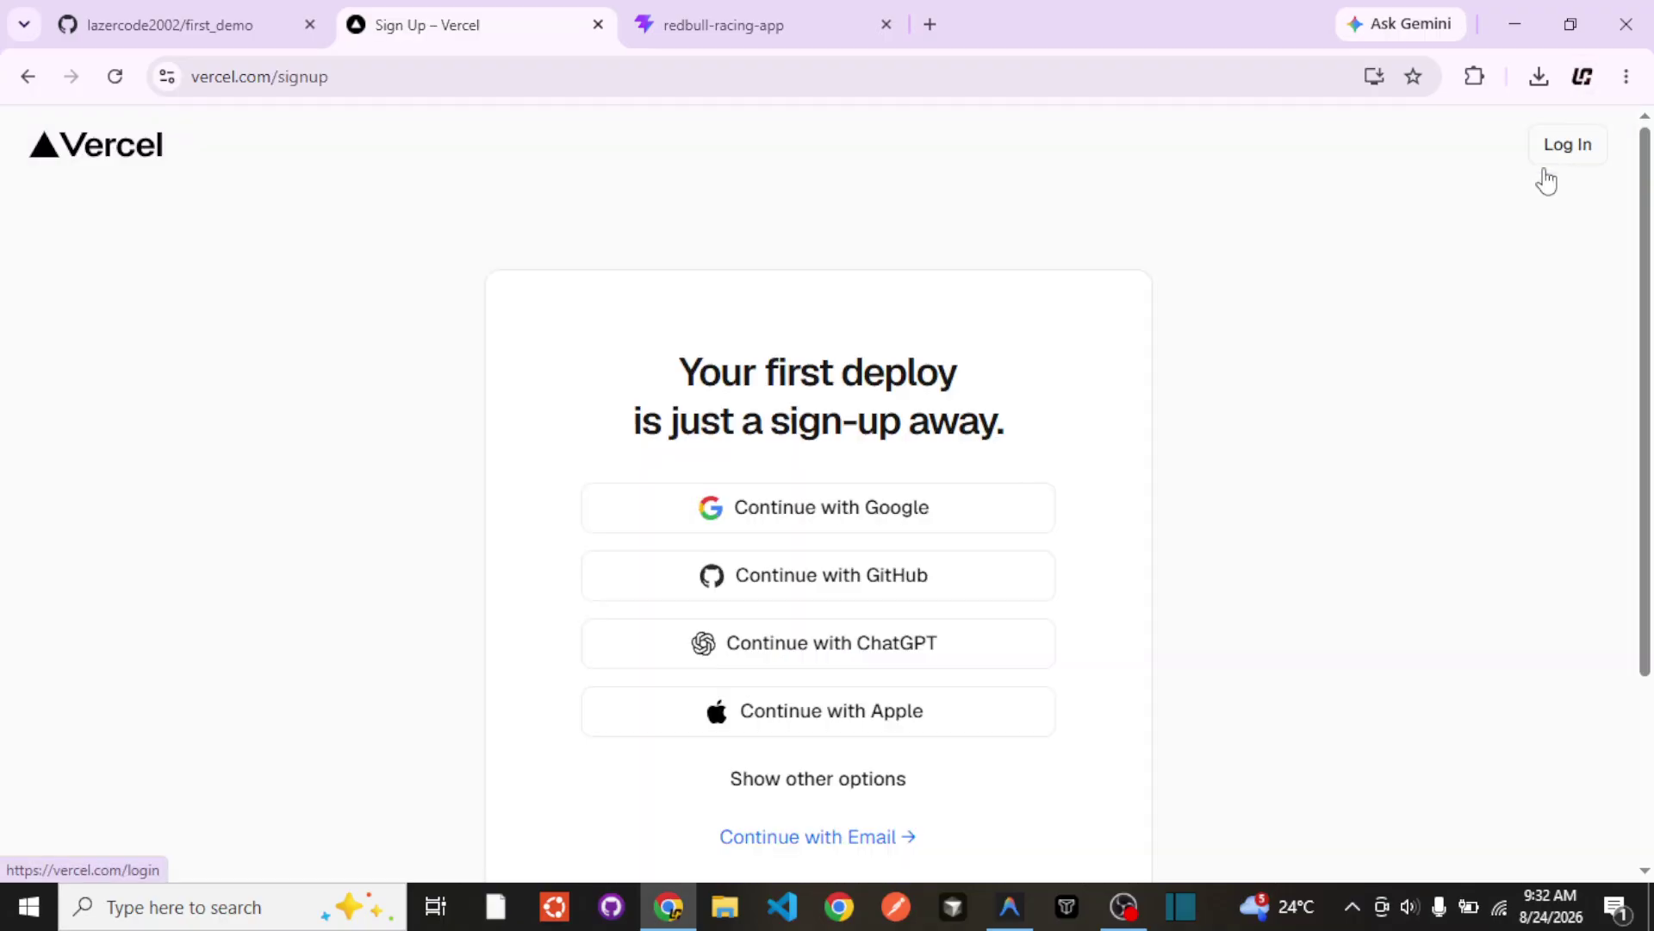
scroll(1387, 372, down, 2)
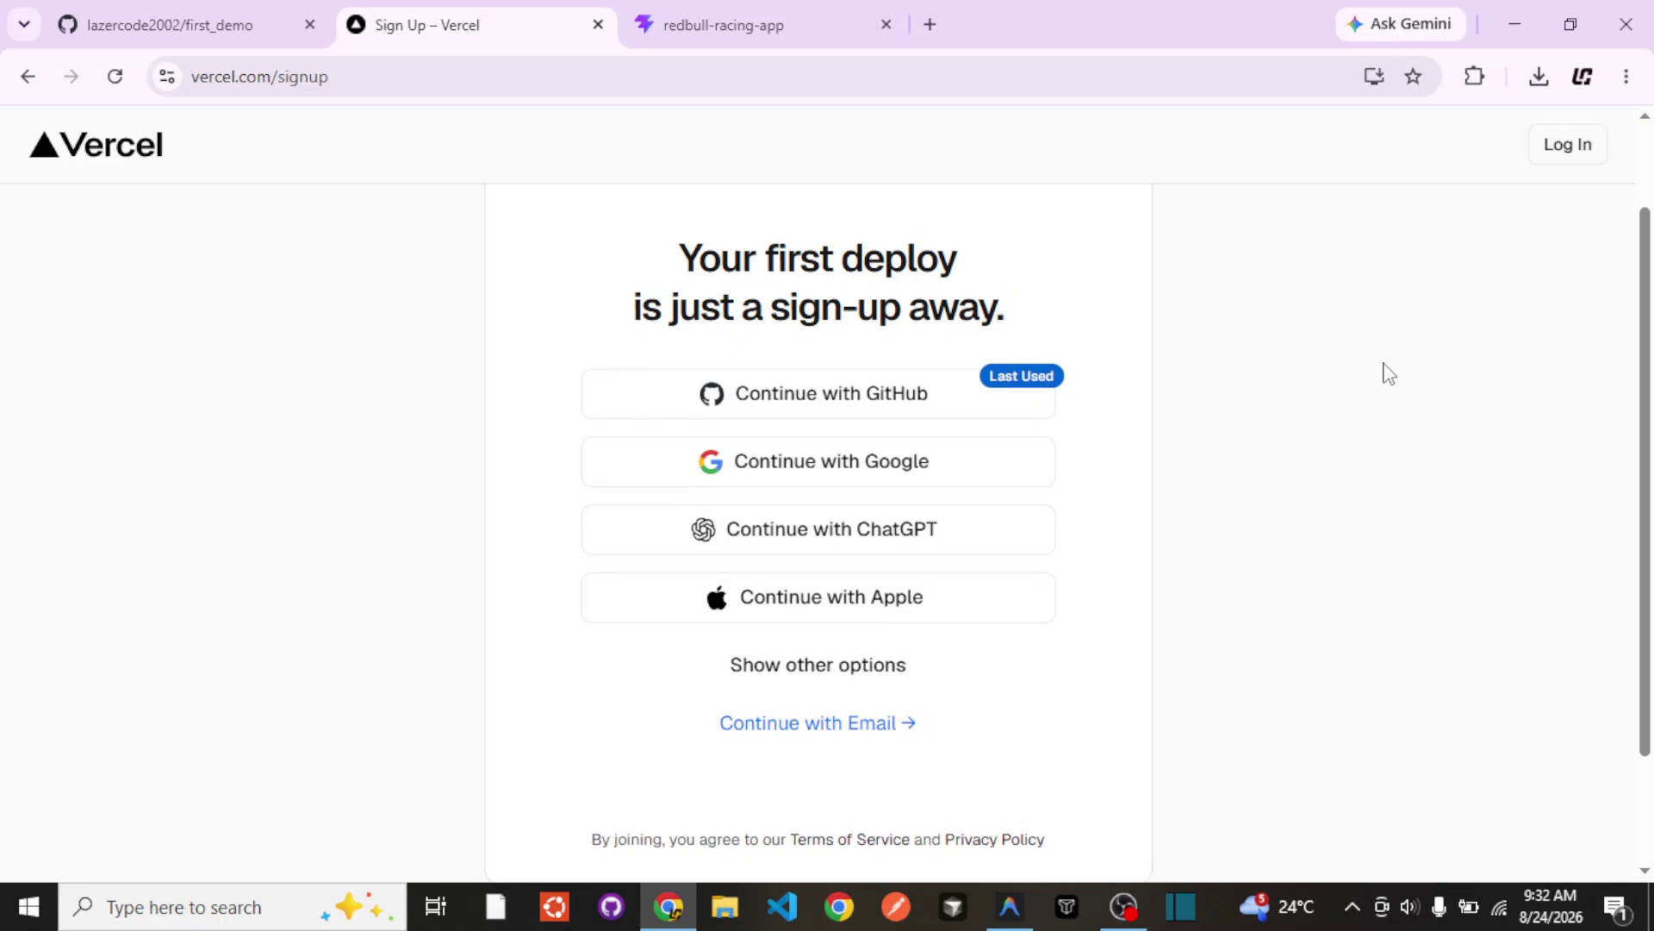
scroll(1387, 372, up, 2)
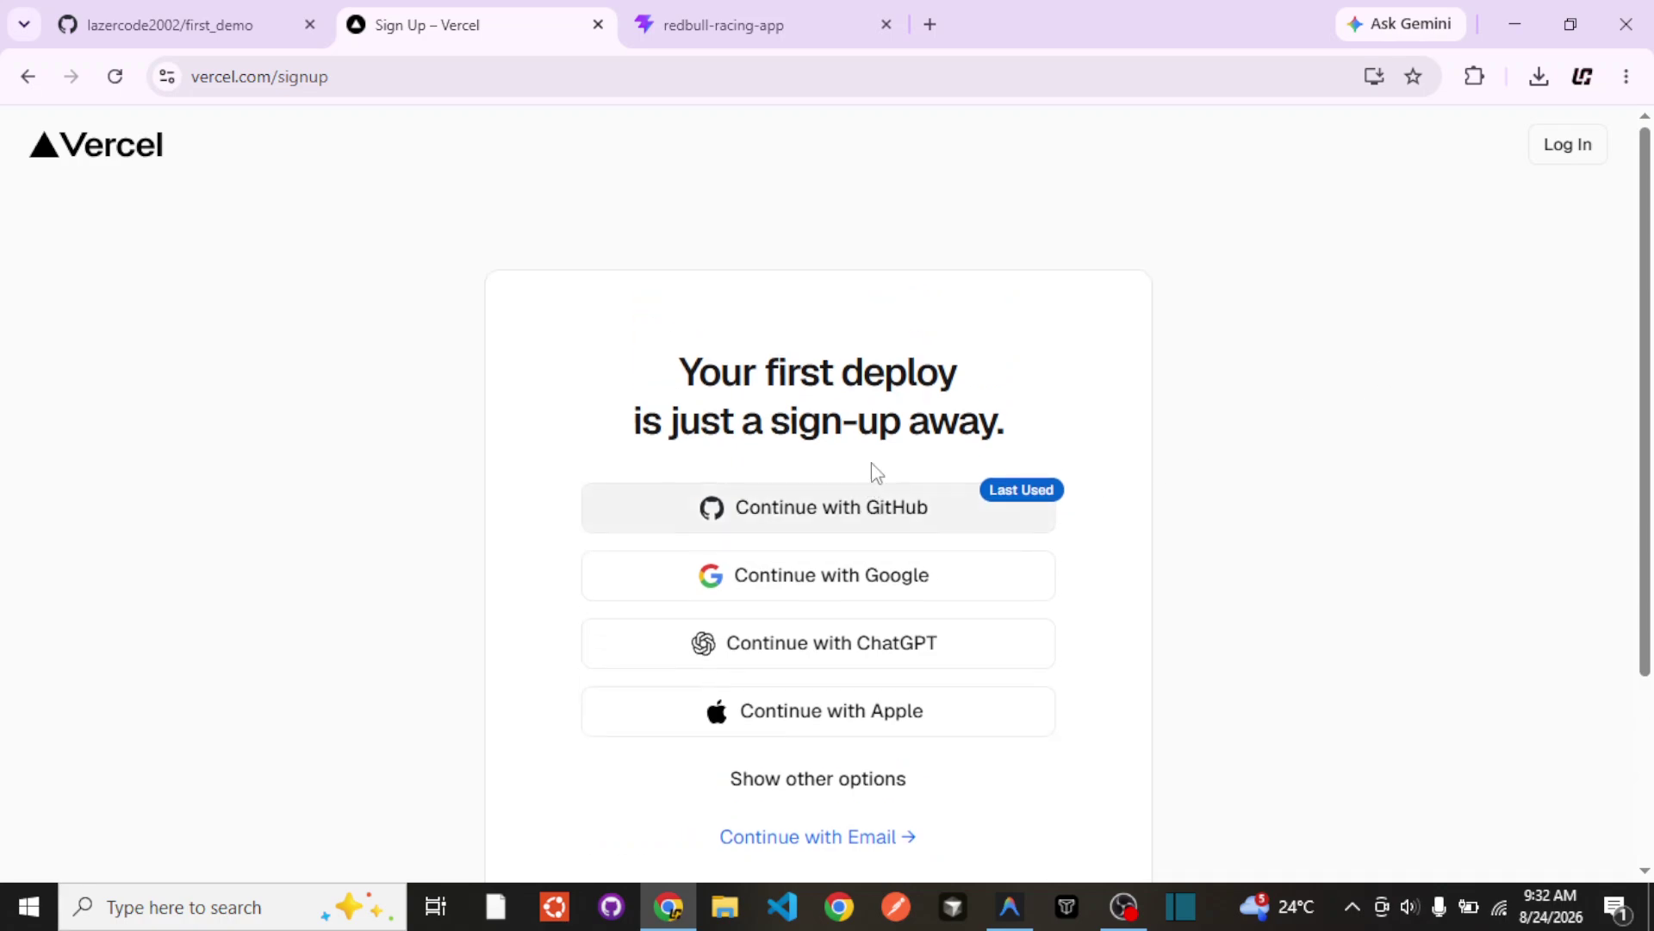
click(877, 489)
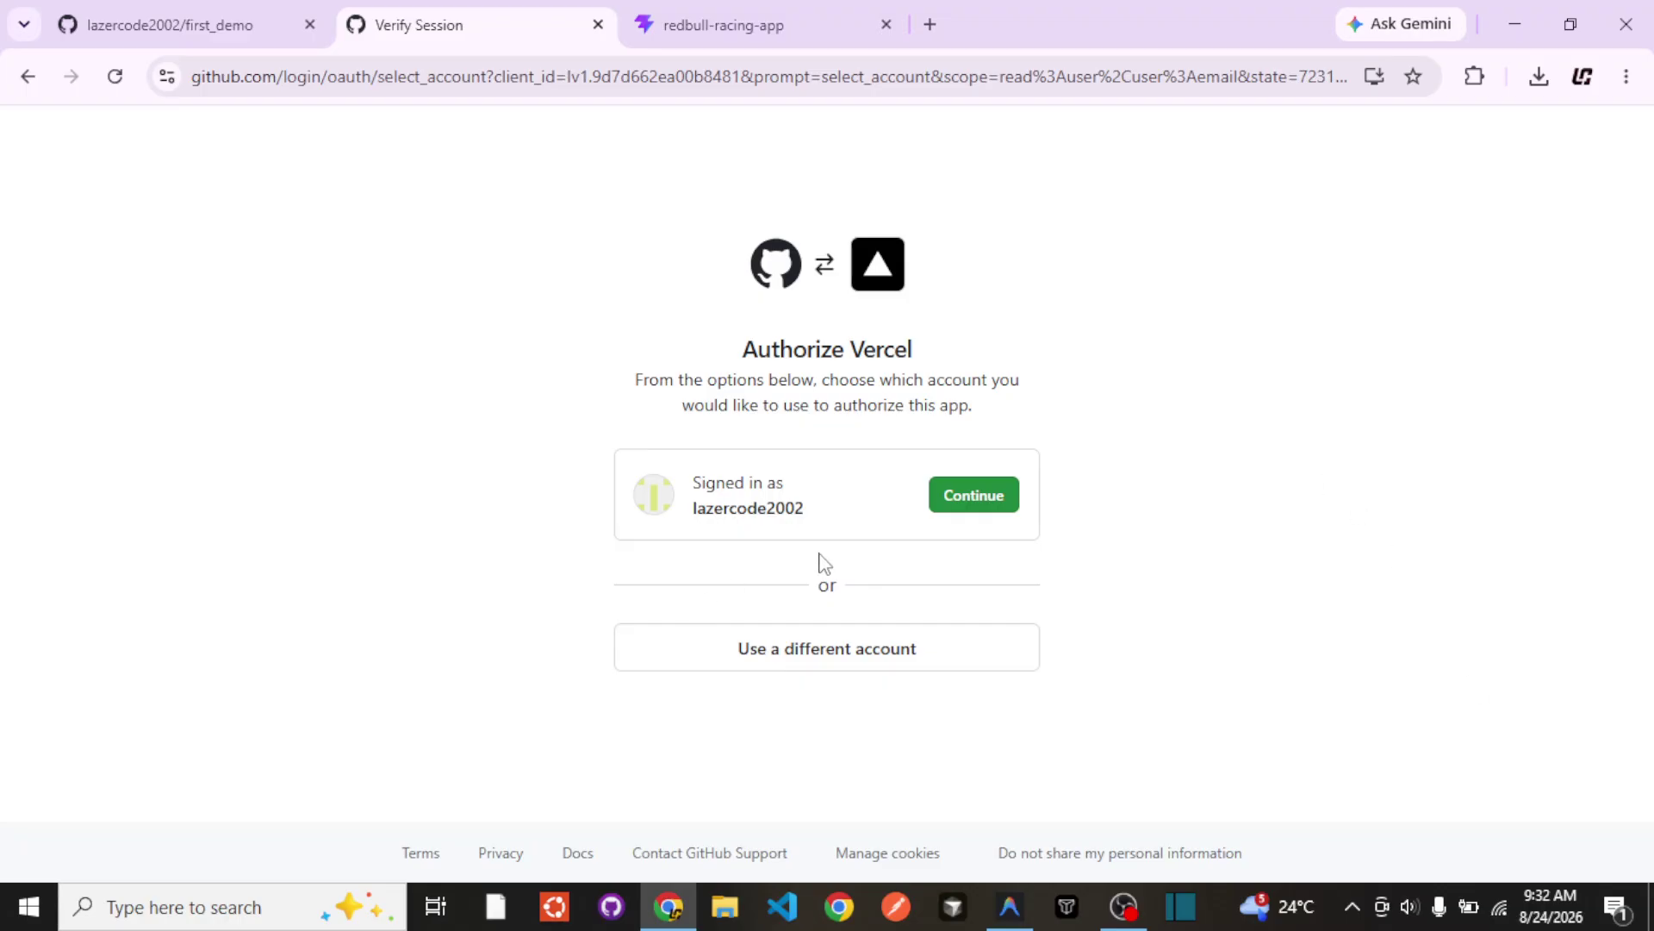
click(1002, 516)
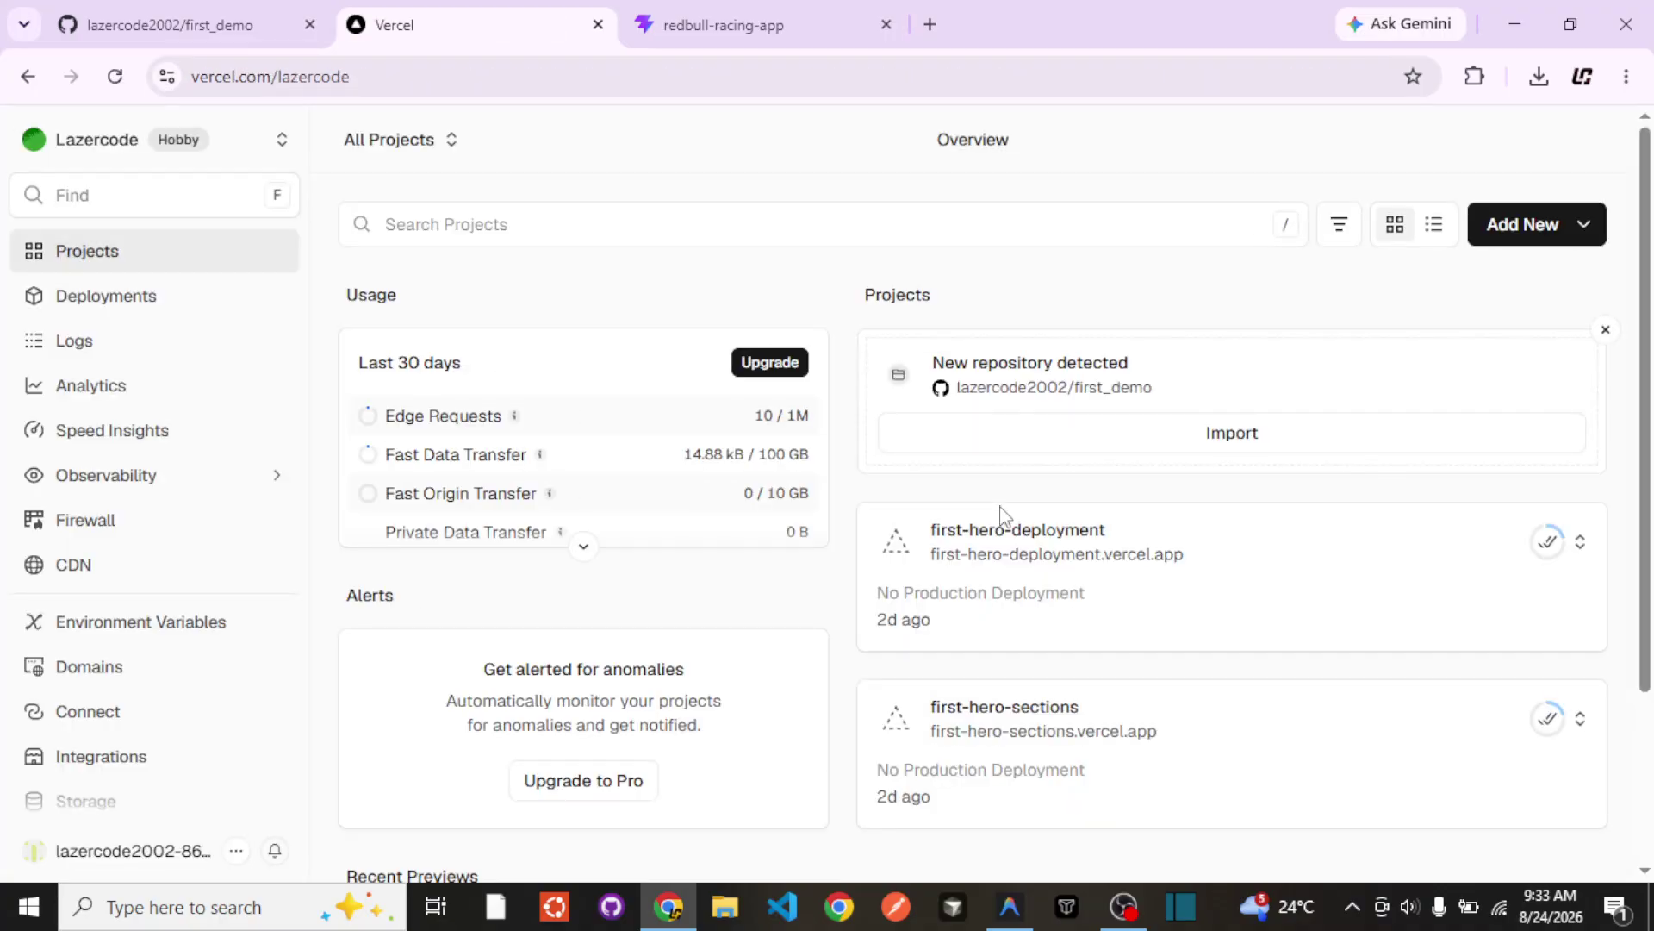
Step: Look over the Vercel dashboard overview and the account options
scroll(1002, 515, down, 3)
scroll(192, 458, down, 5)
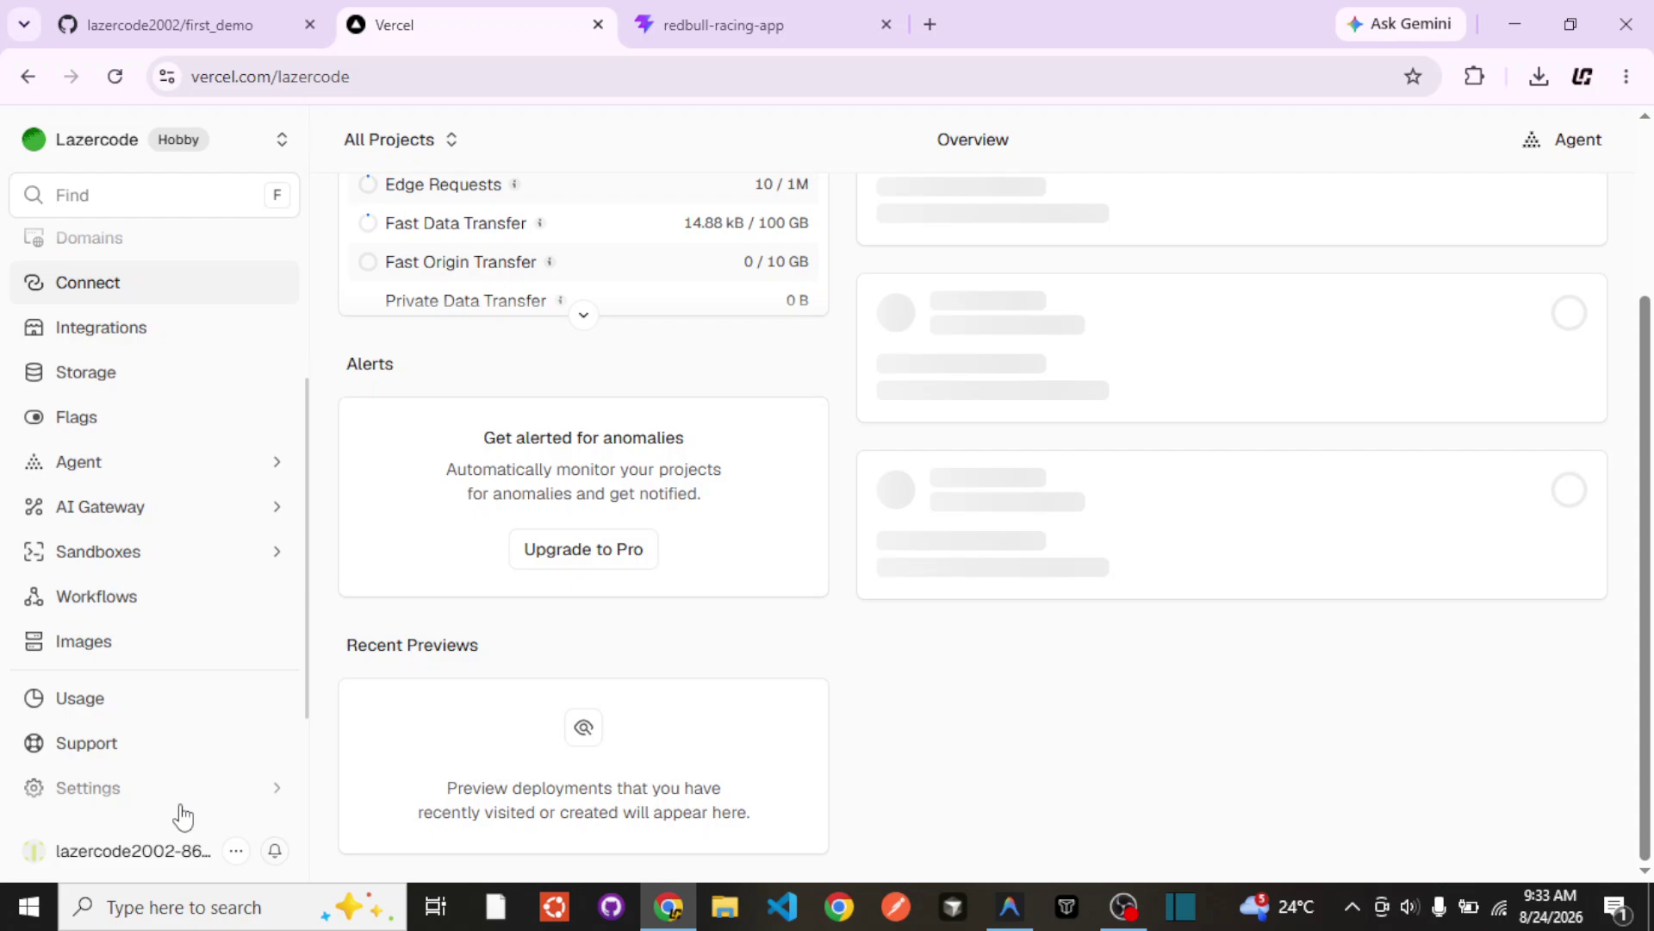
click(129, 853)
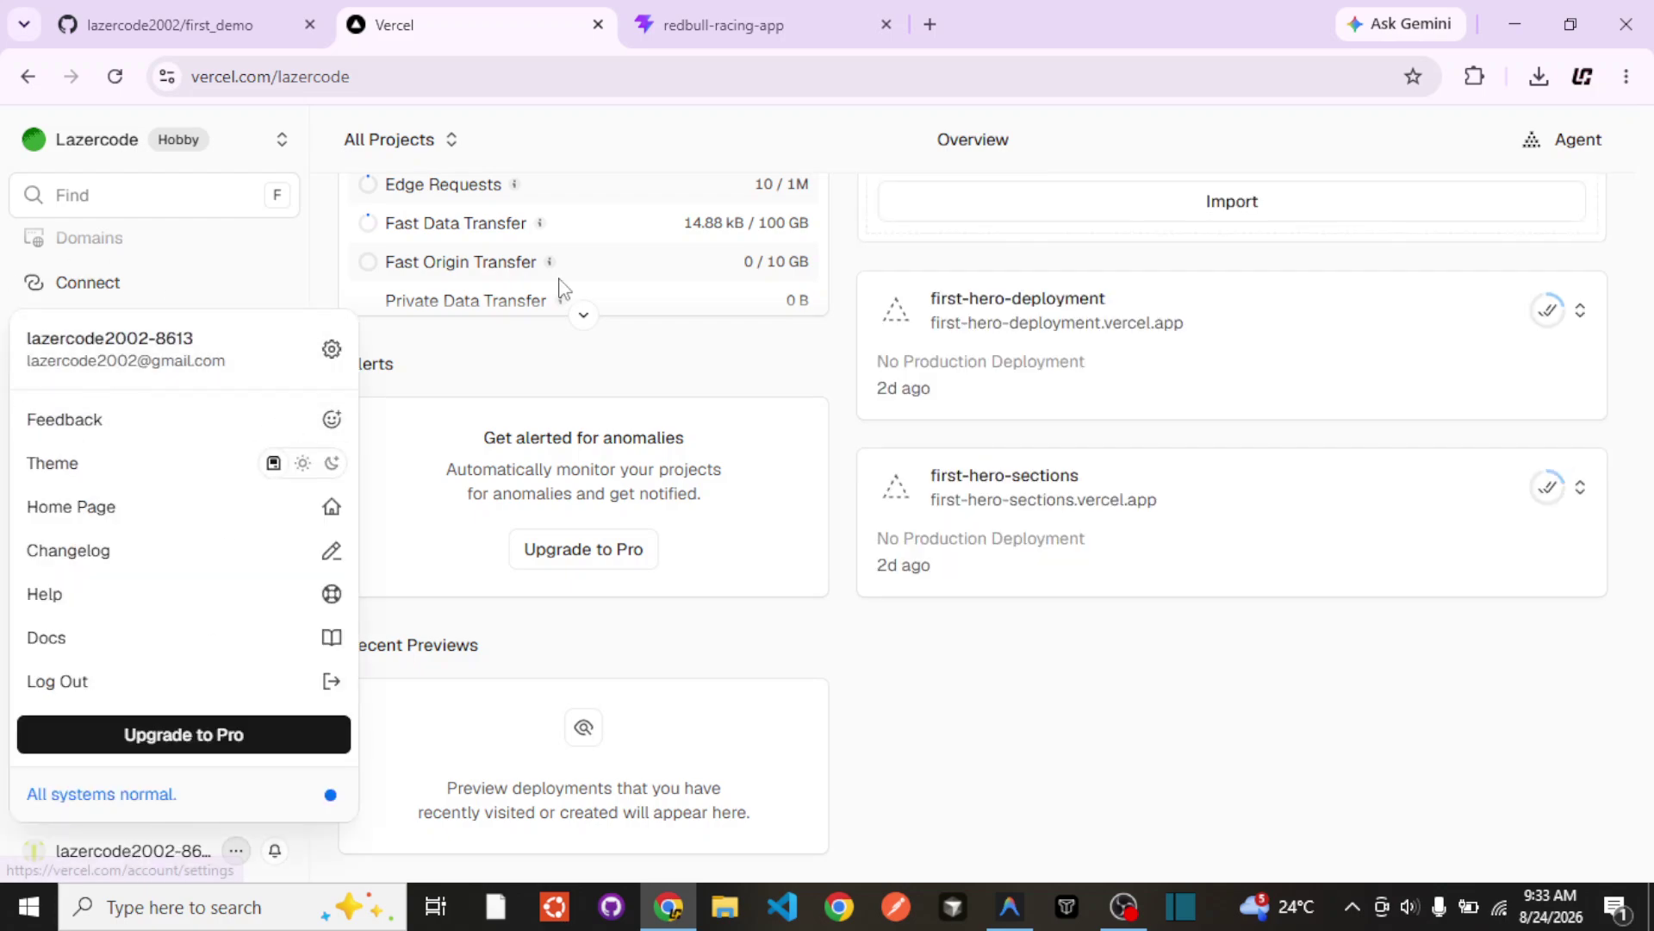
click(720, 370)
scroll(720, 371, up, 3)
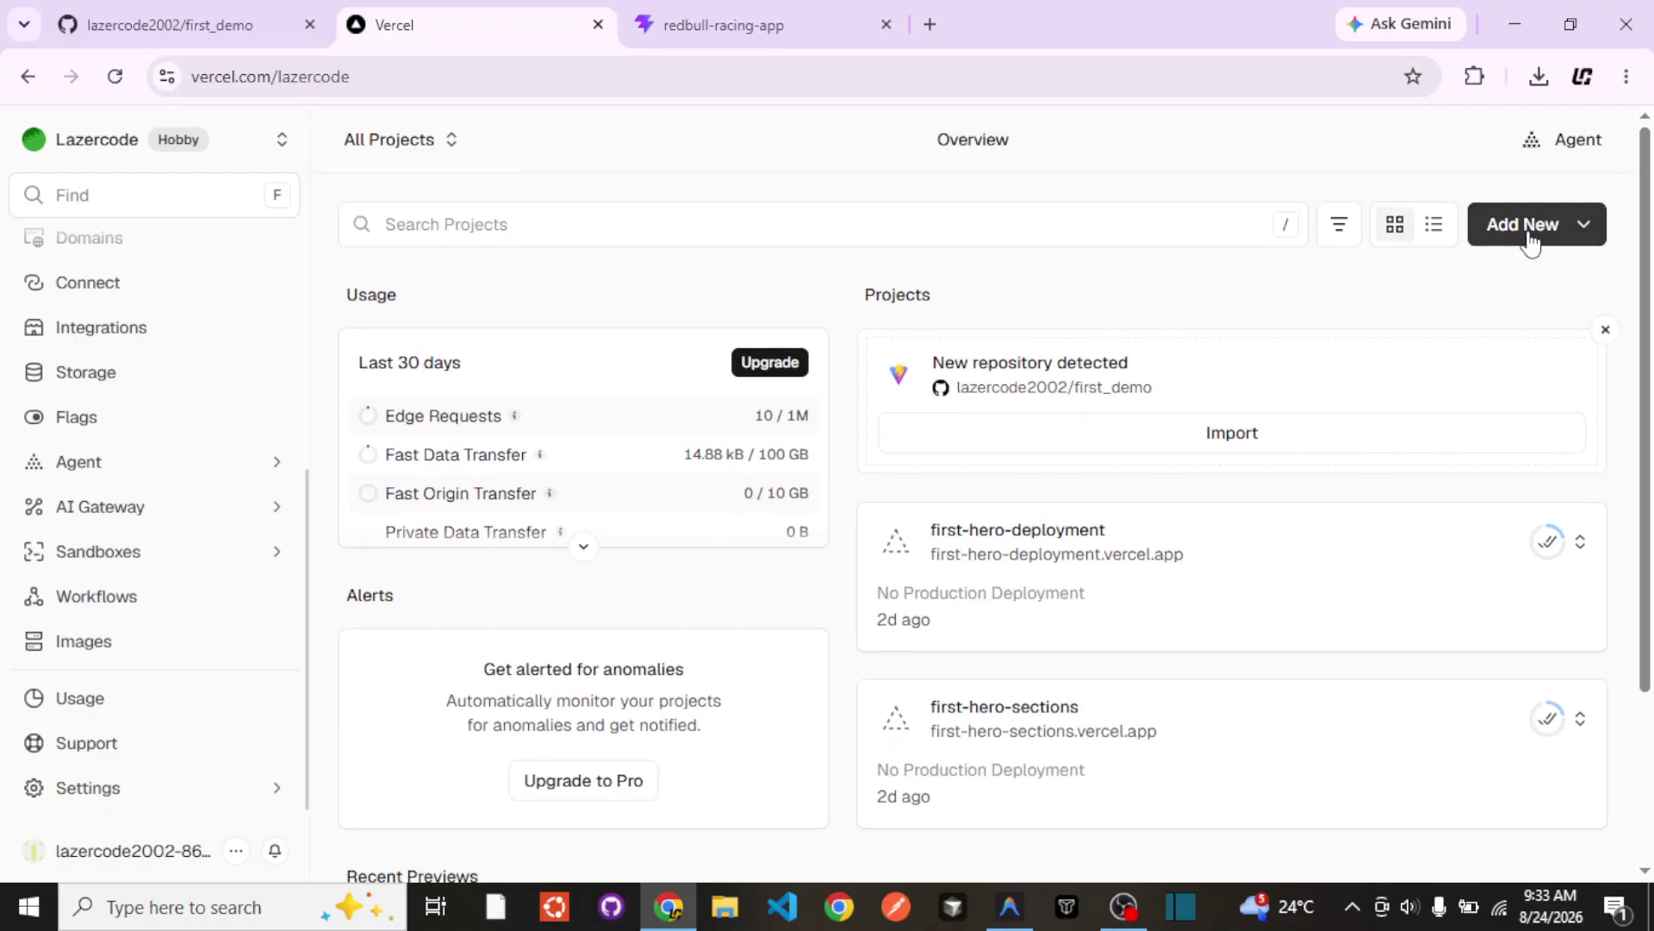
Step: Start a new Vercel project and choose GitHub as the Git provider to import a repository from
click(1530, 244)
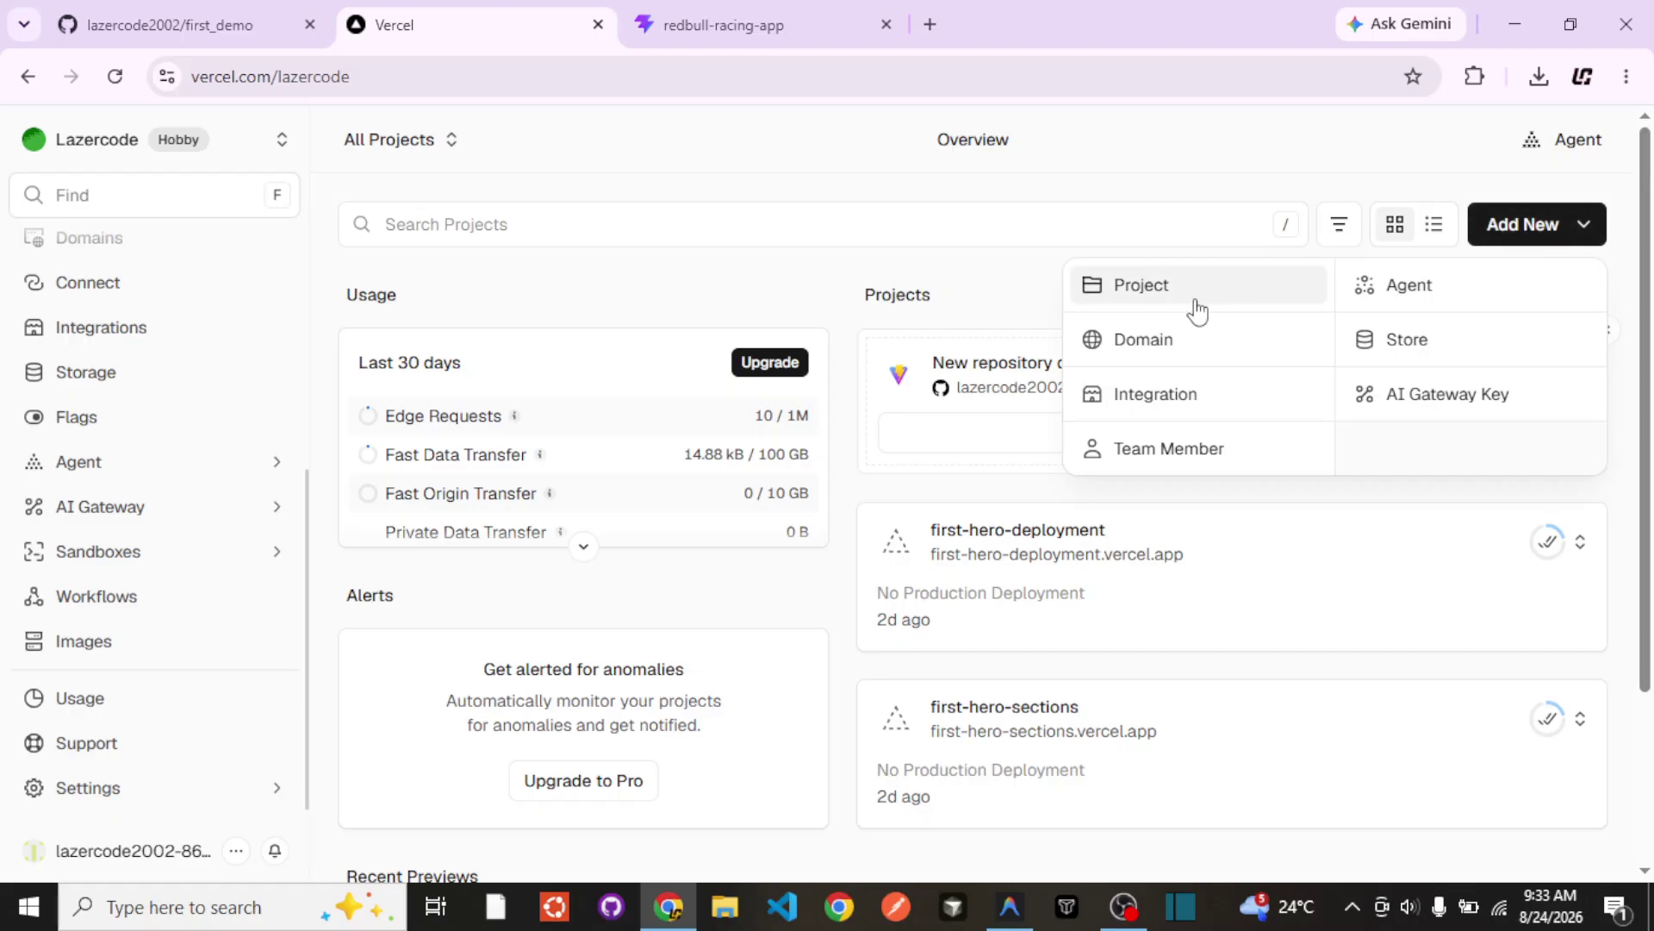
click(1146, 297)
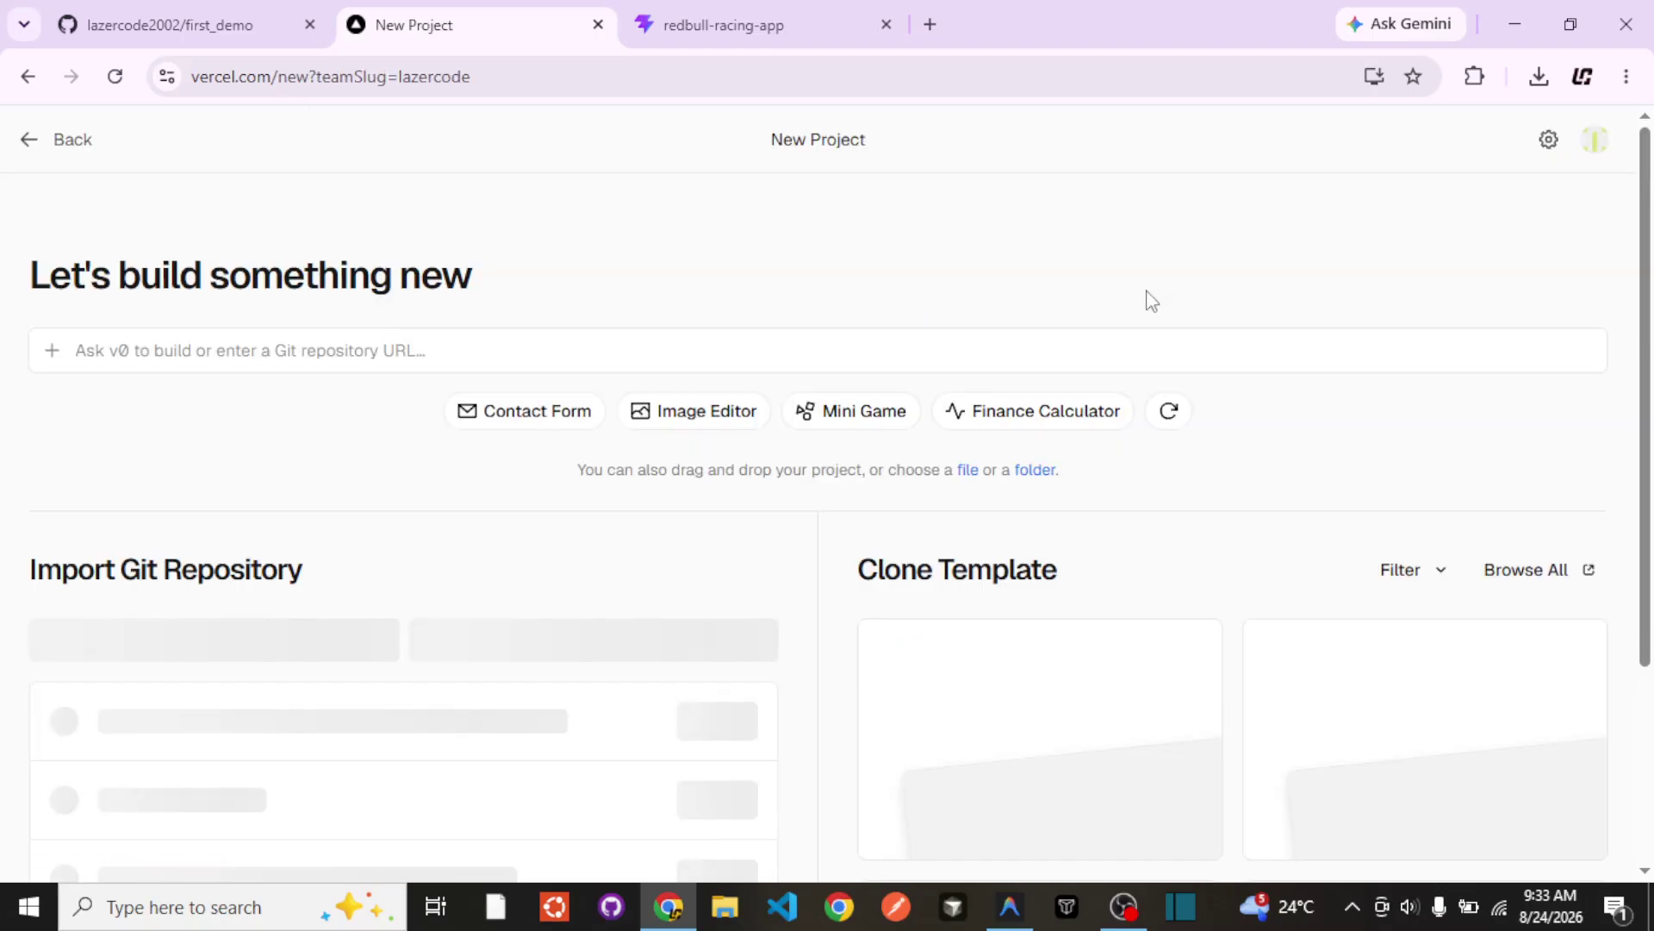
scroll(954, 248, down, 4)
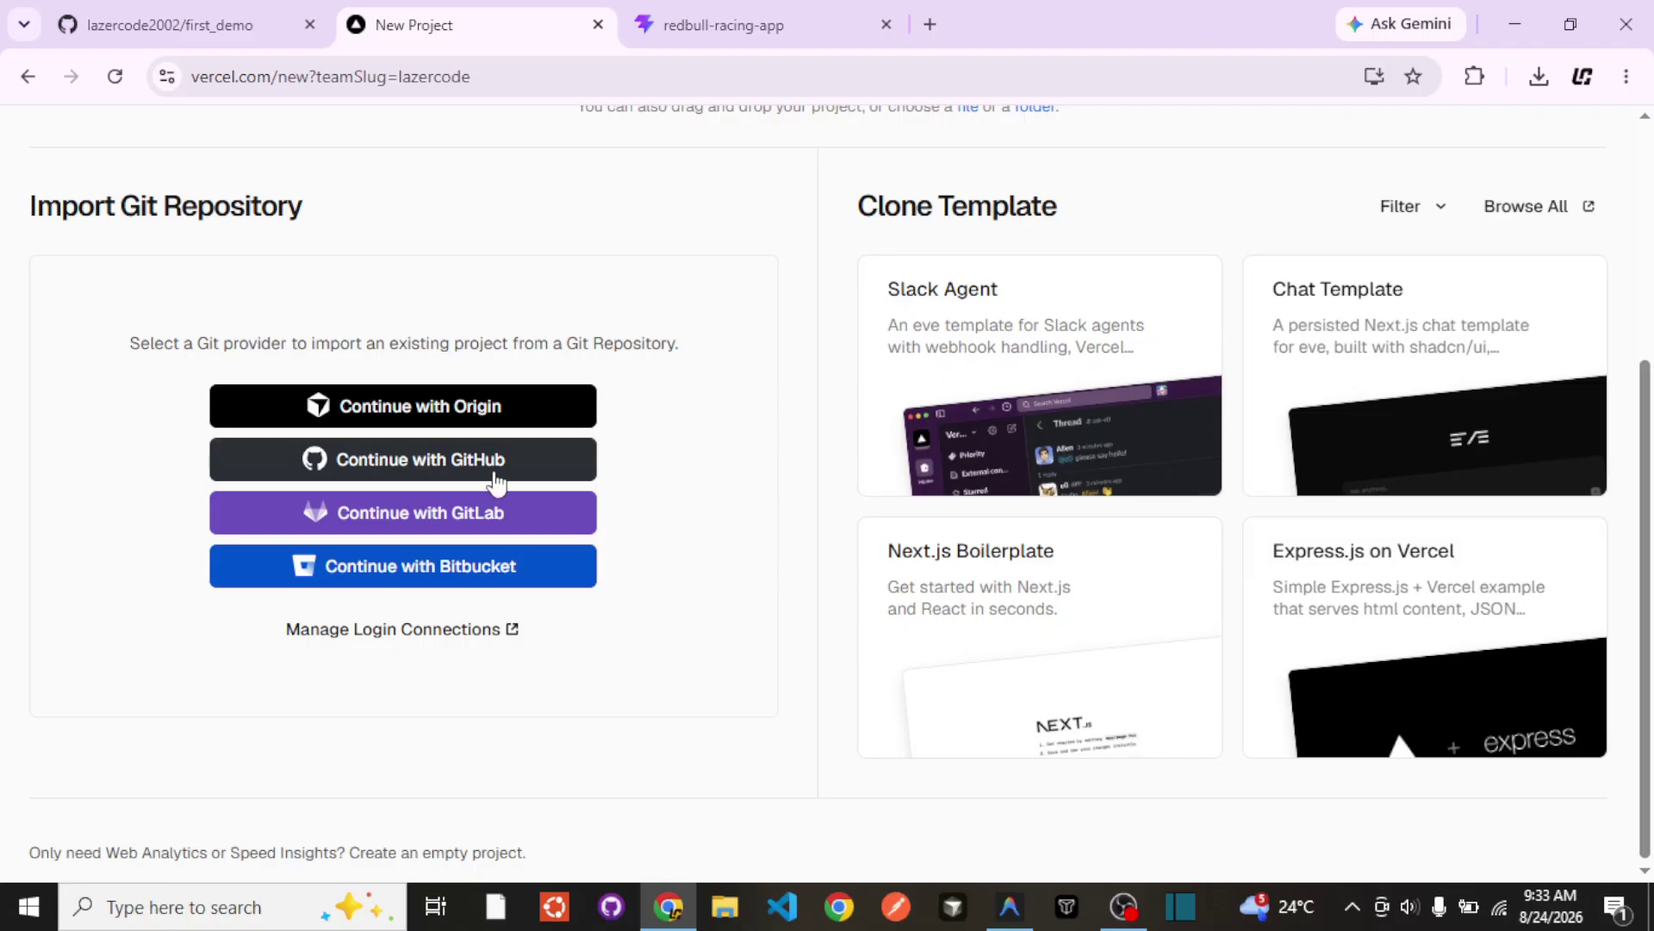
click(442, 463)
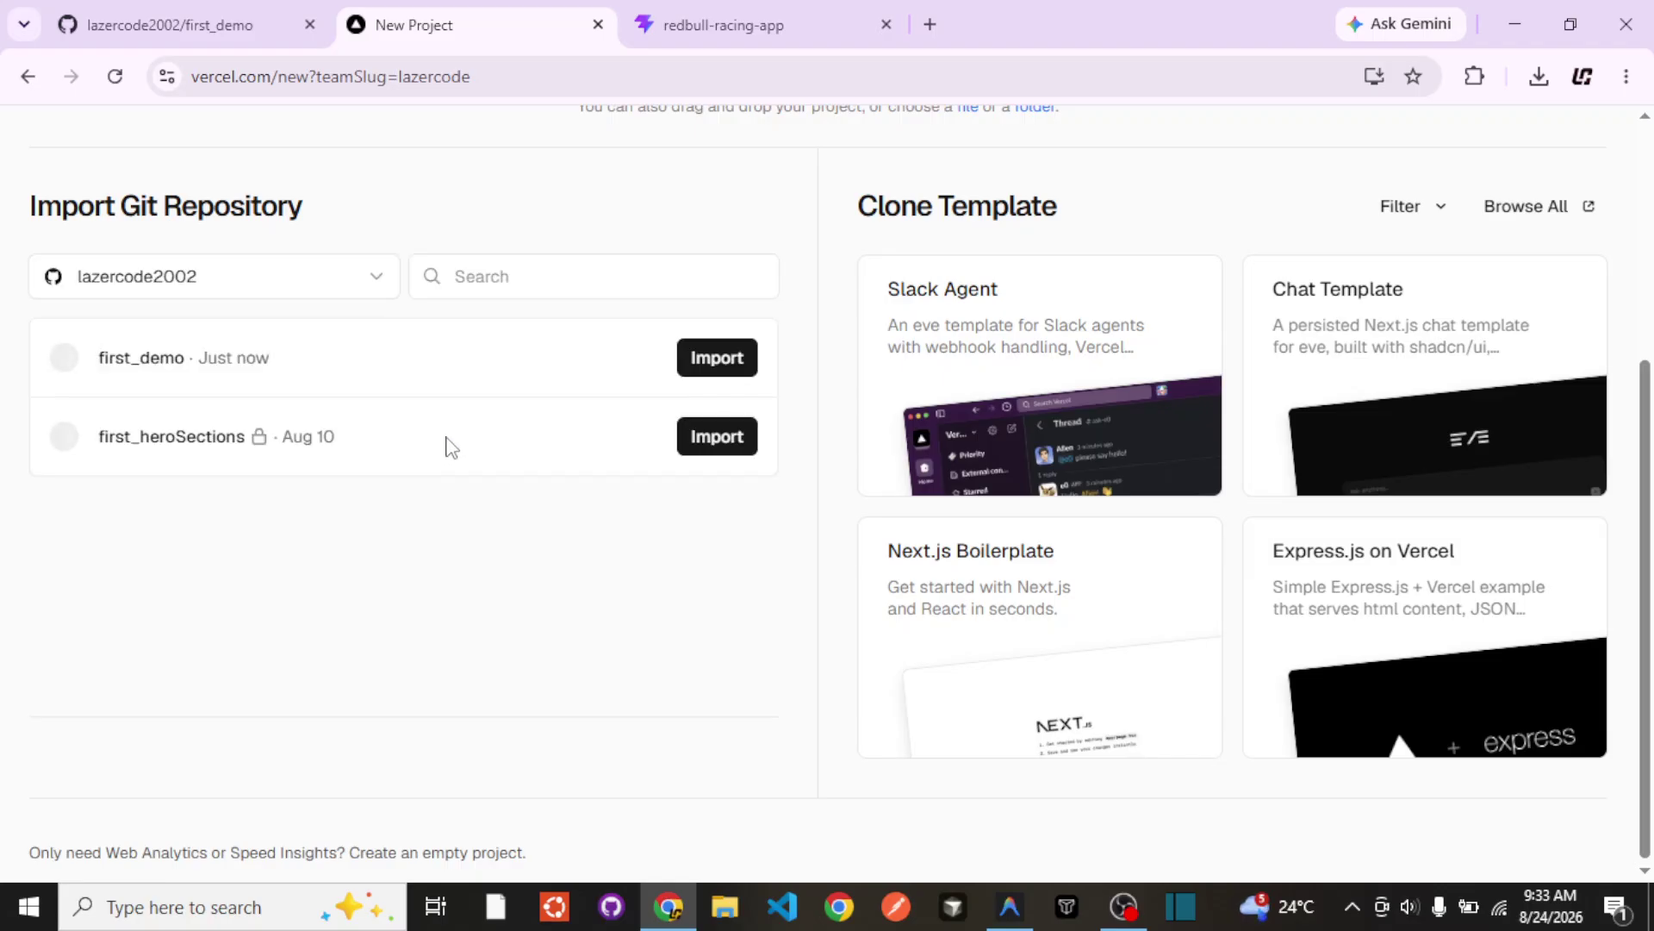
Step: Import the first_demo repository into a new Vercel project, keeping first-demo as the project name
click(548, 210)
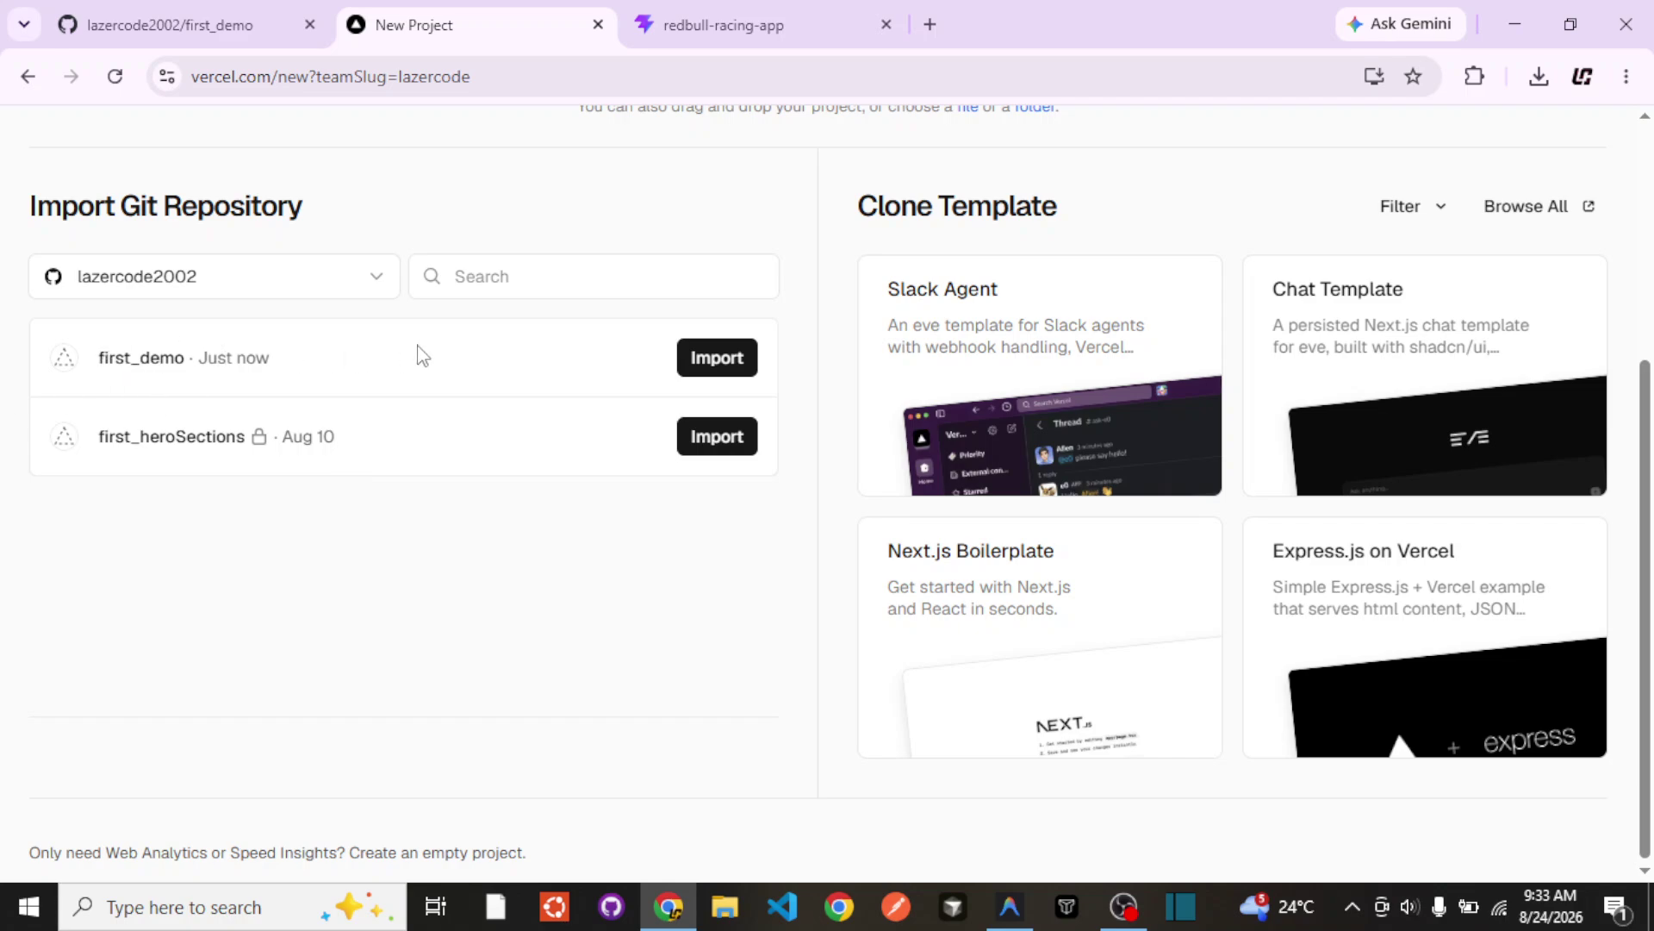
click(703, 382)
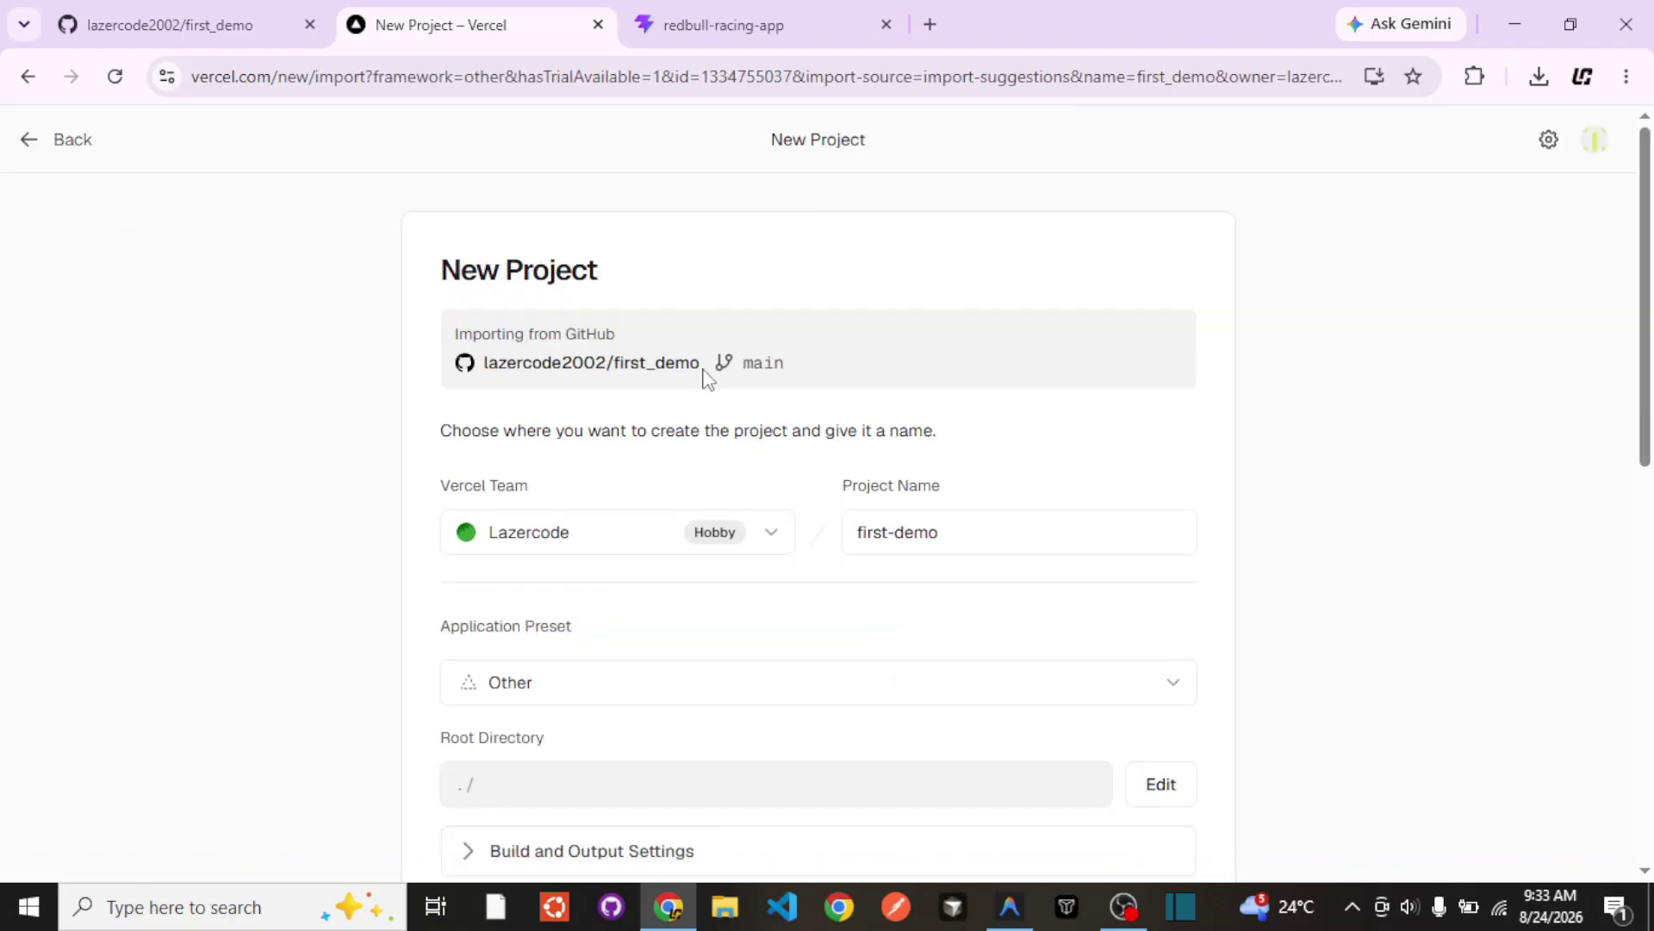
scroll(702, 379, down, 3)
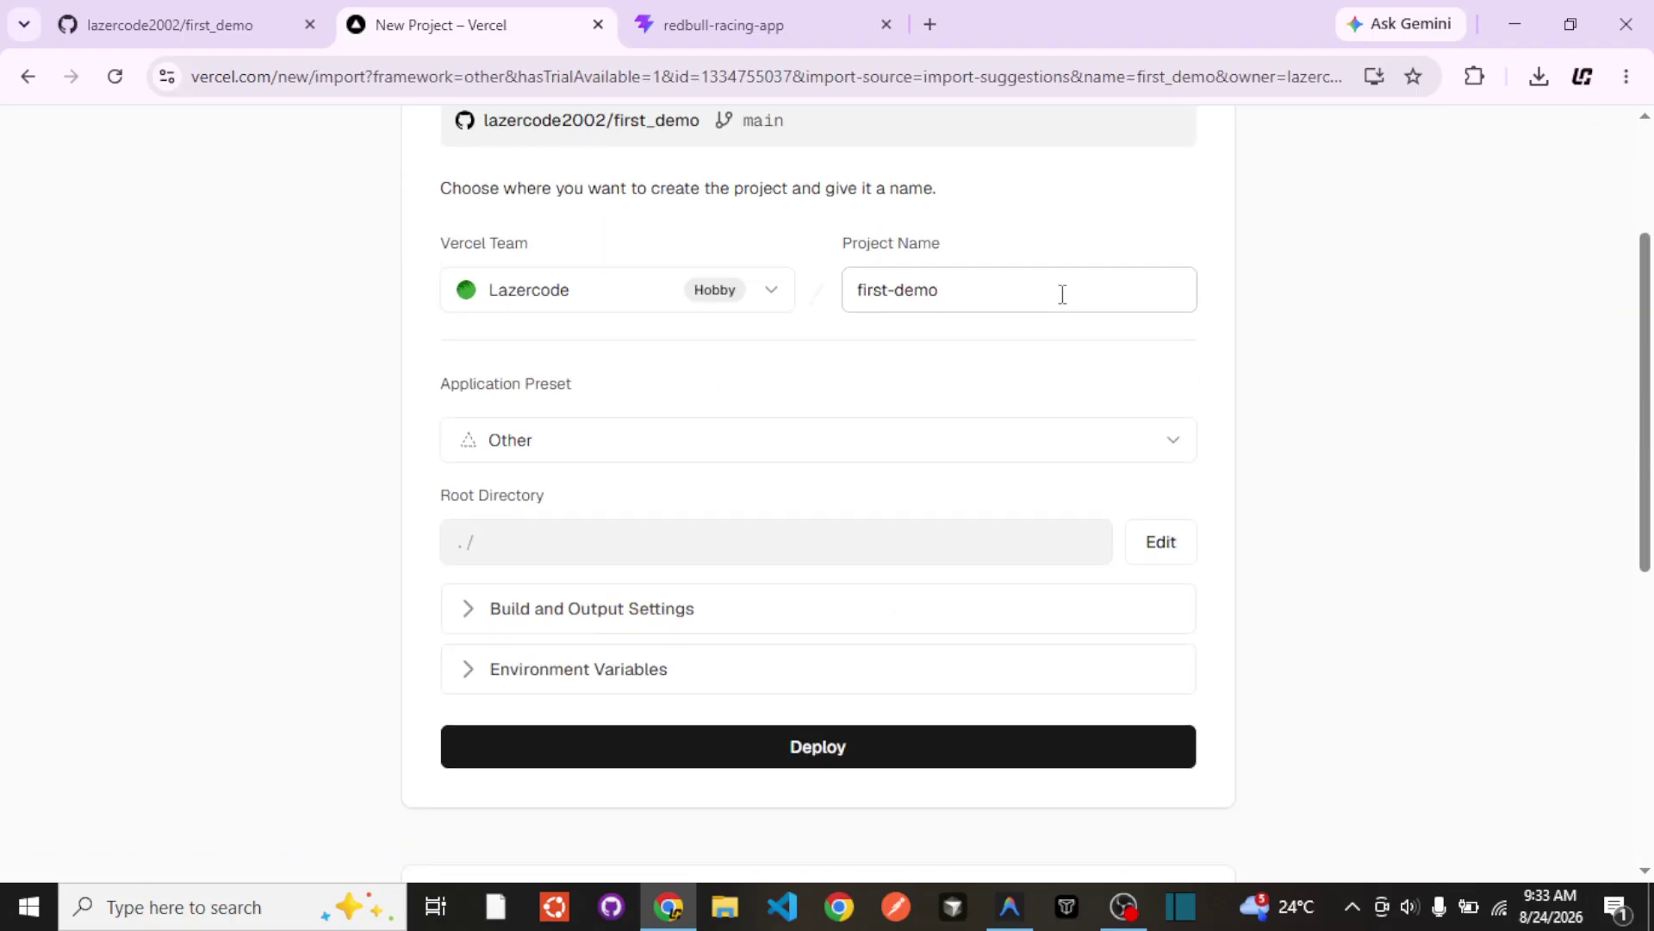
click(1062, 294)
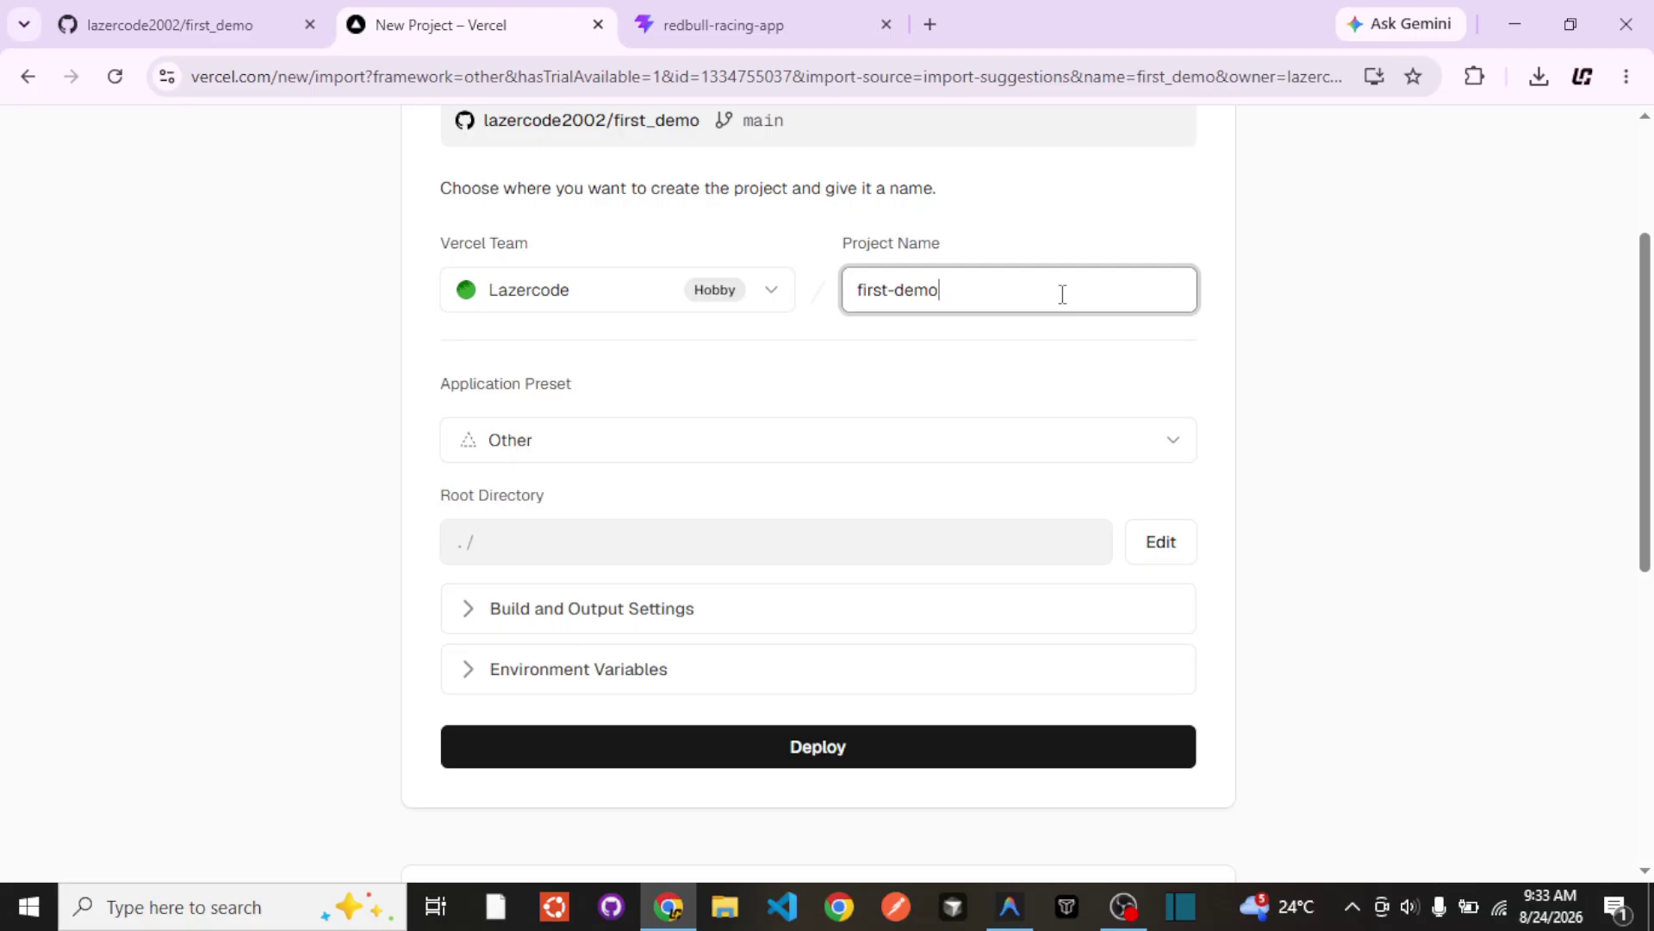
click(1012, 392)
Step: Set the project's root directory to the redbull-racing-app folder inside first_demo
scroll(1013, 392, down, 3)
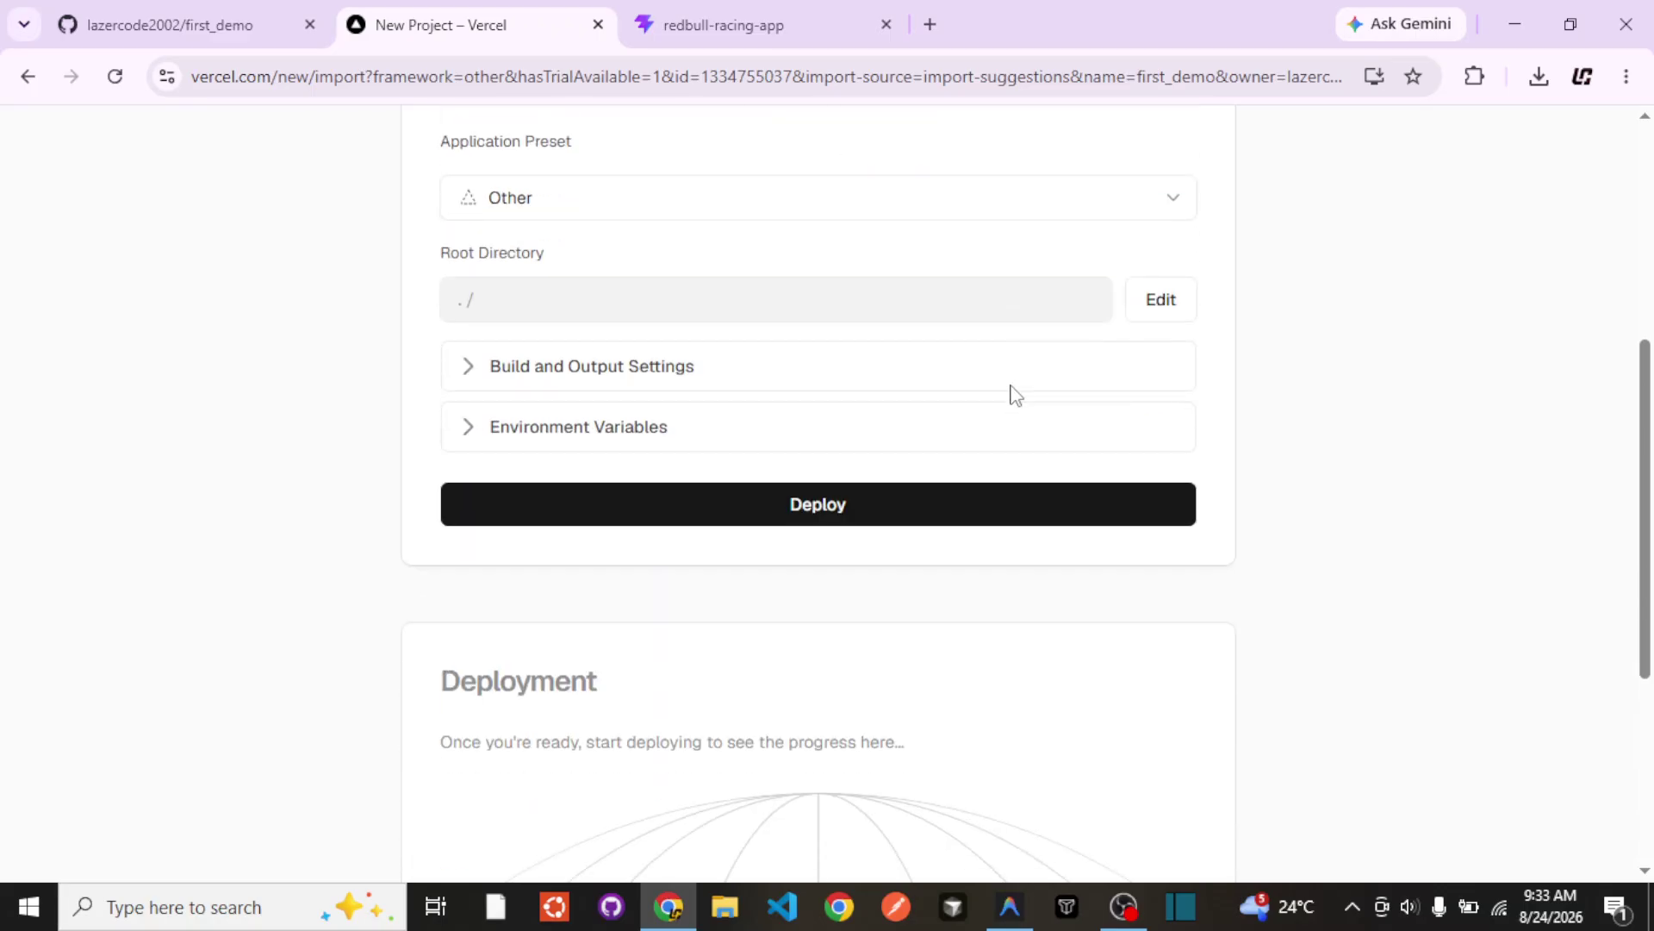
click(1165, 304)
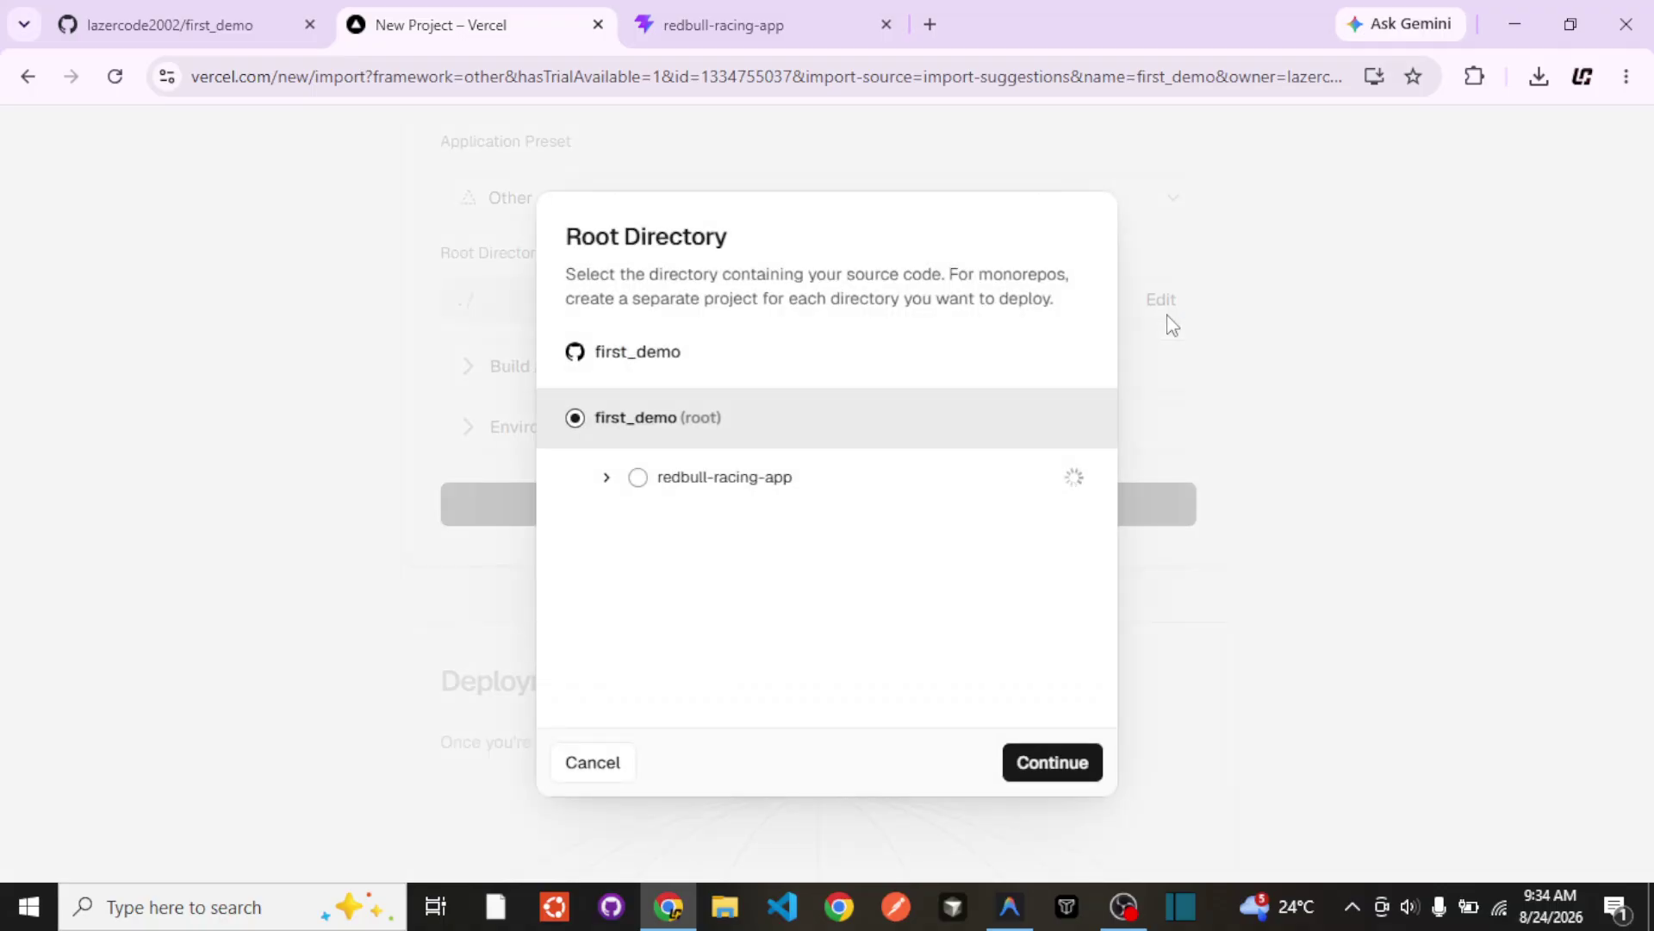
click(639, 478)
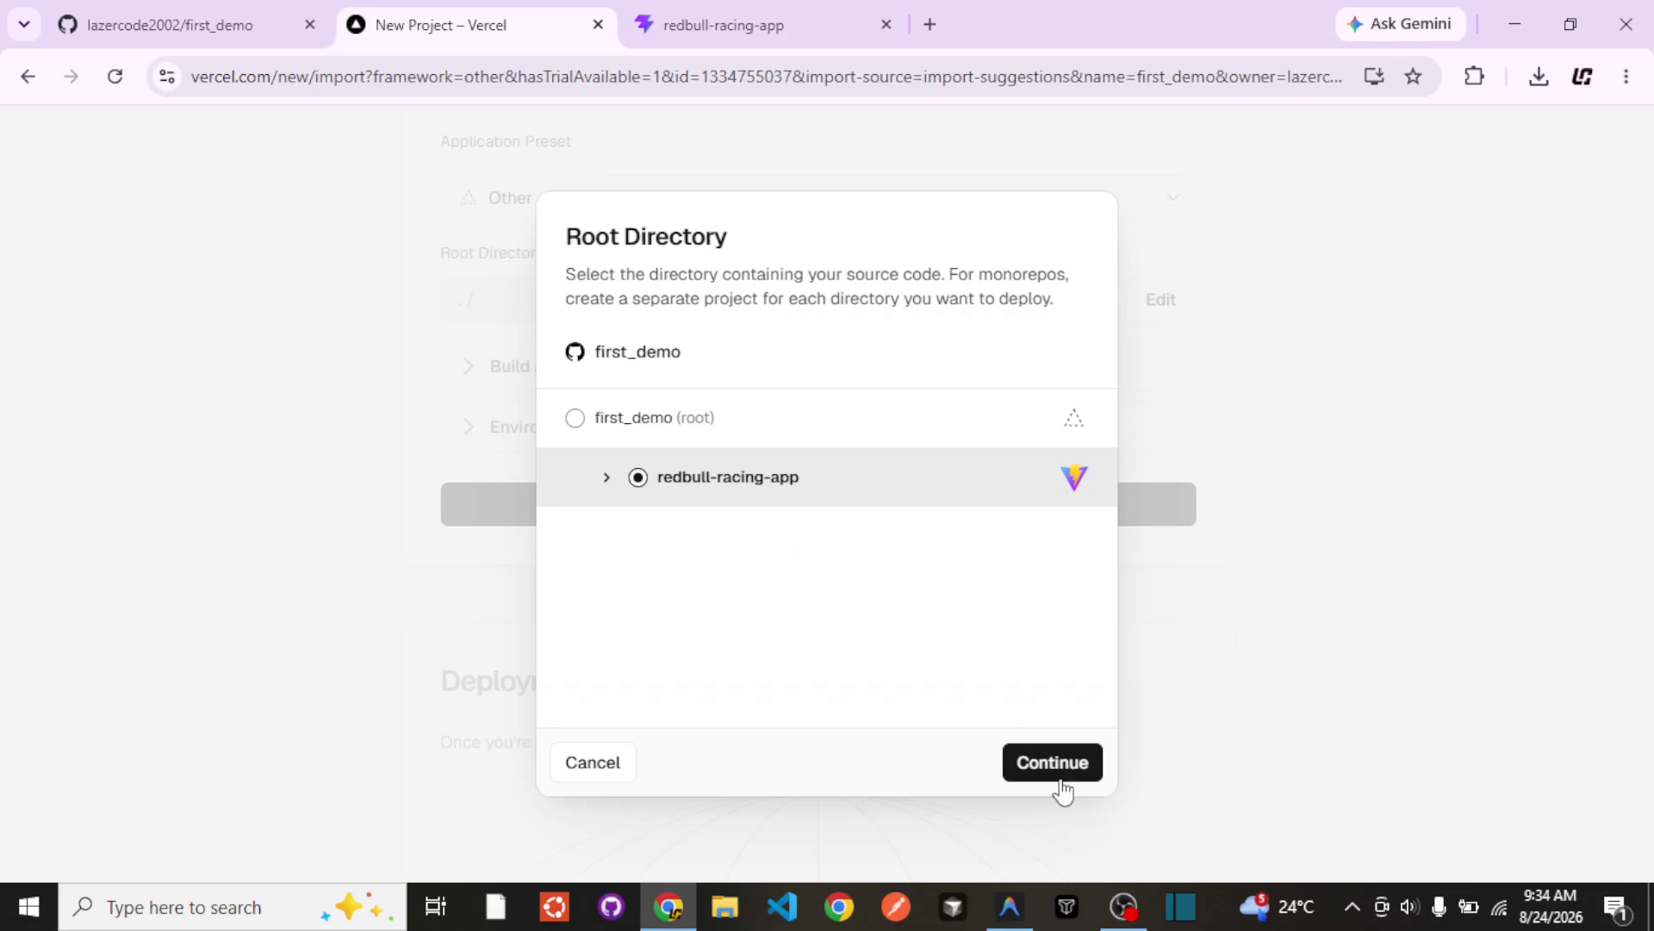
click(1052, 763)
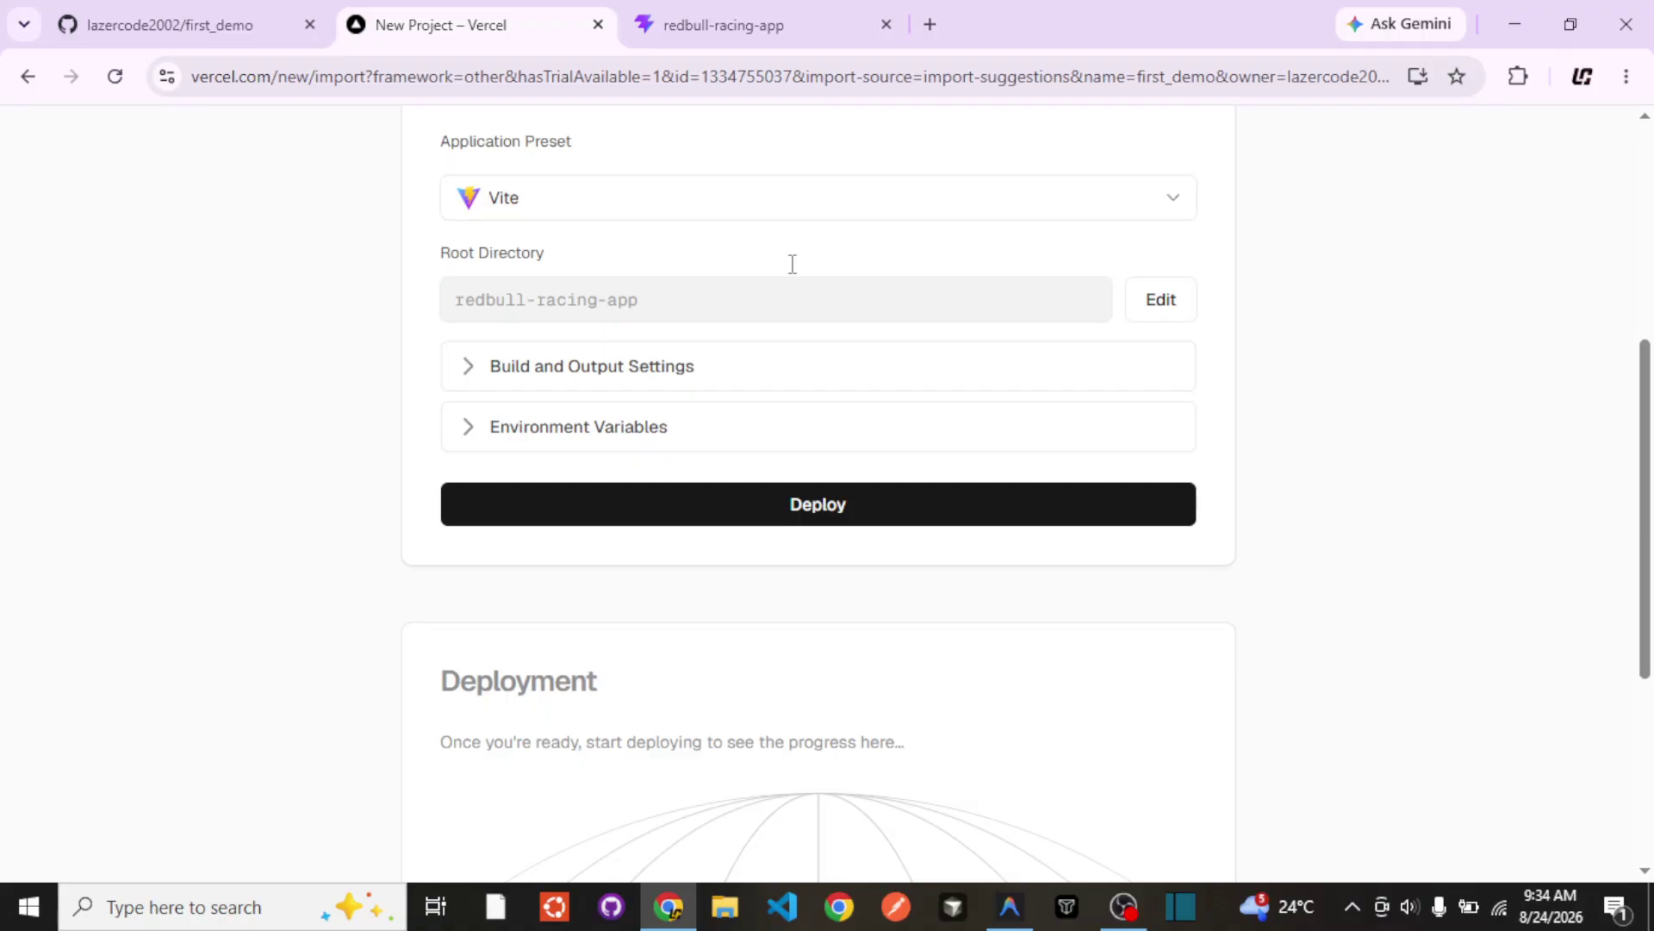
Step: Review the preset and the environment variable options of the new project without adding any variable
scroll(787, 340, up, 2)
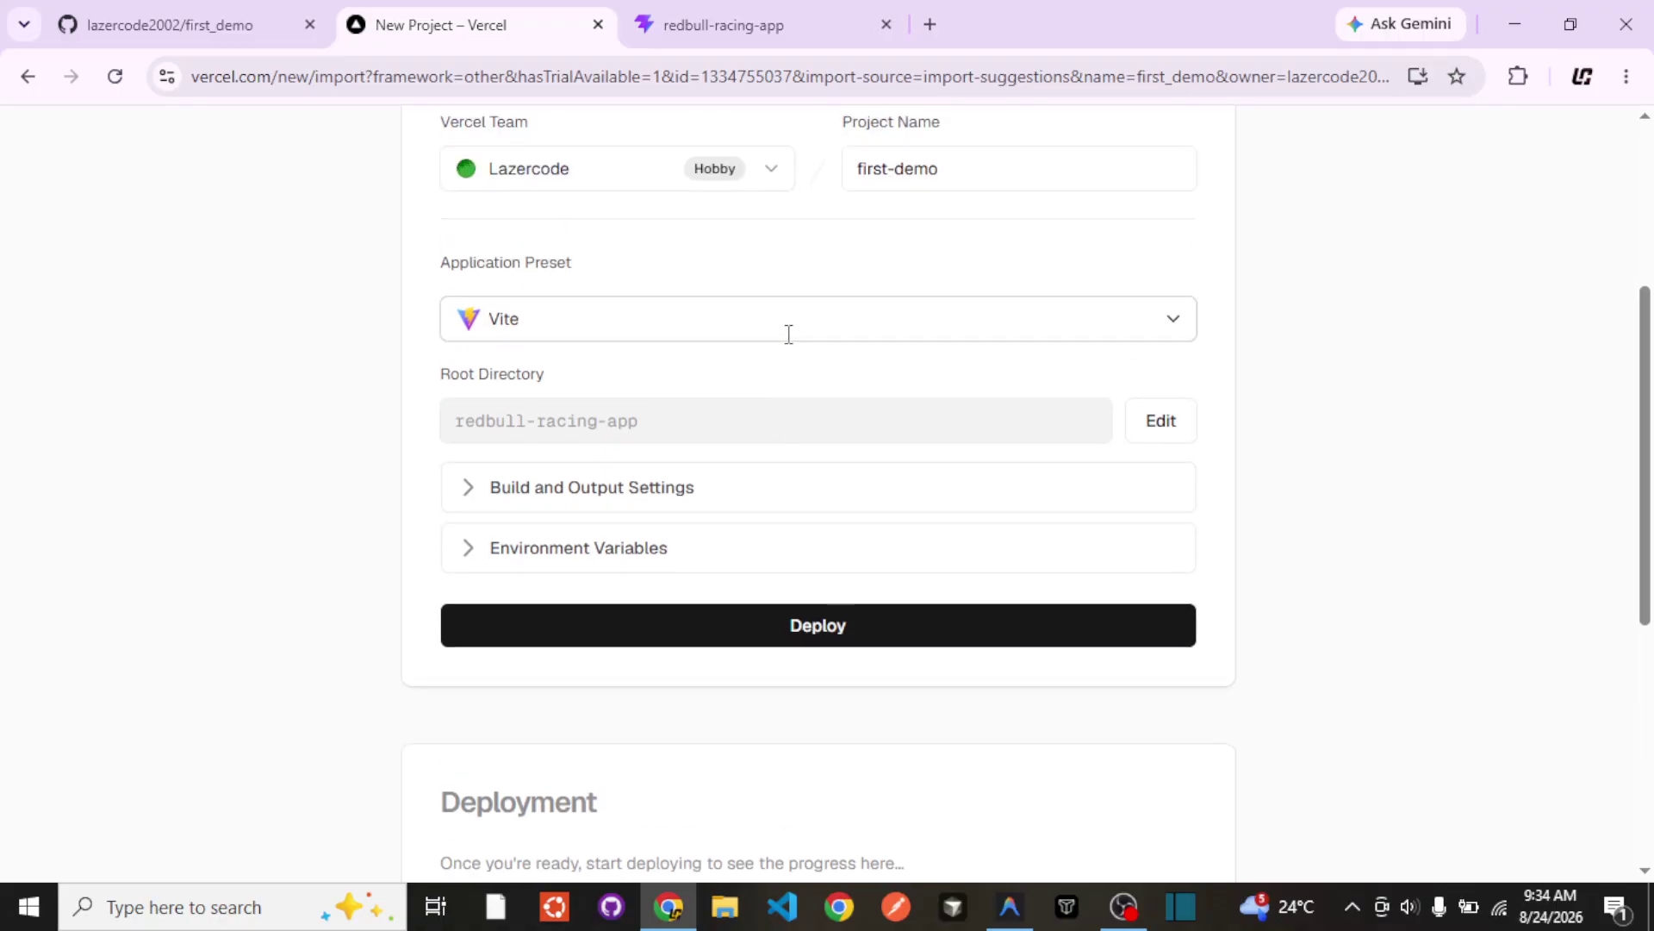
click(618, 552)
scroll(617, 566, down, 3)
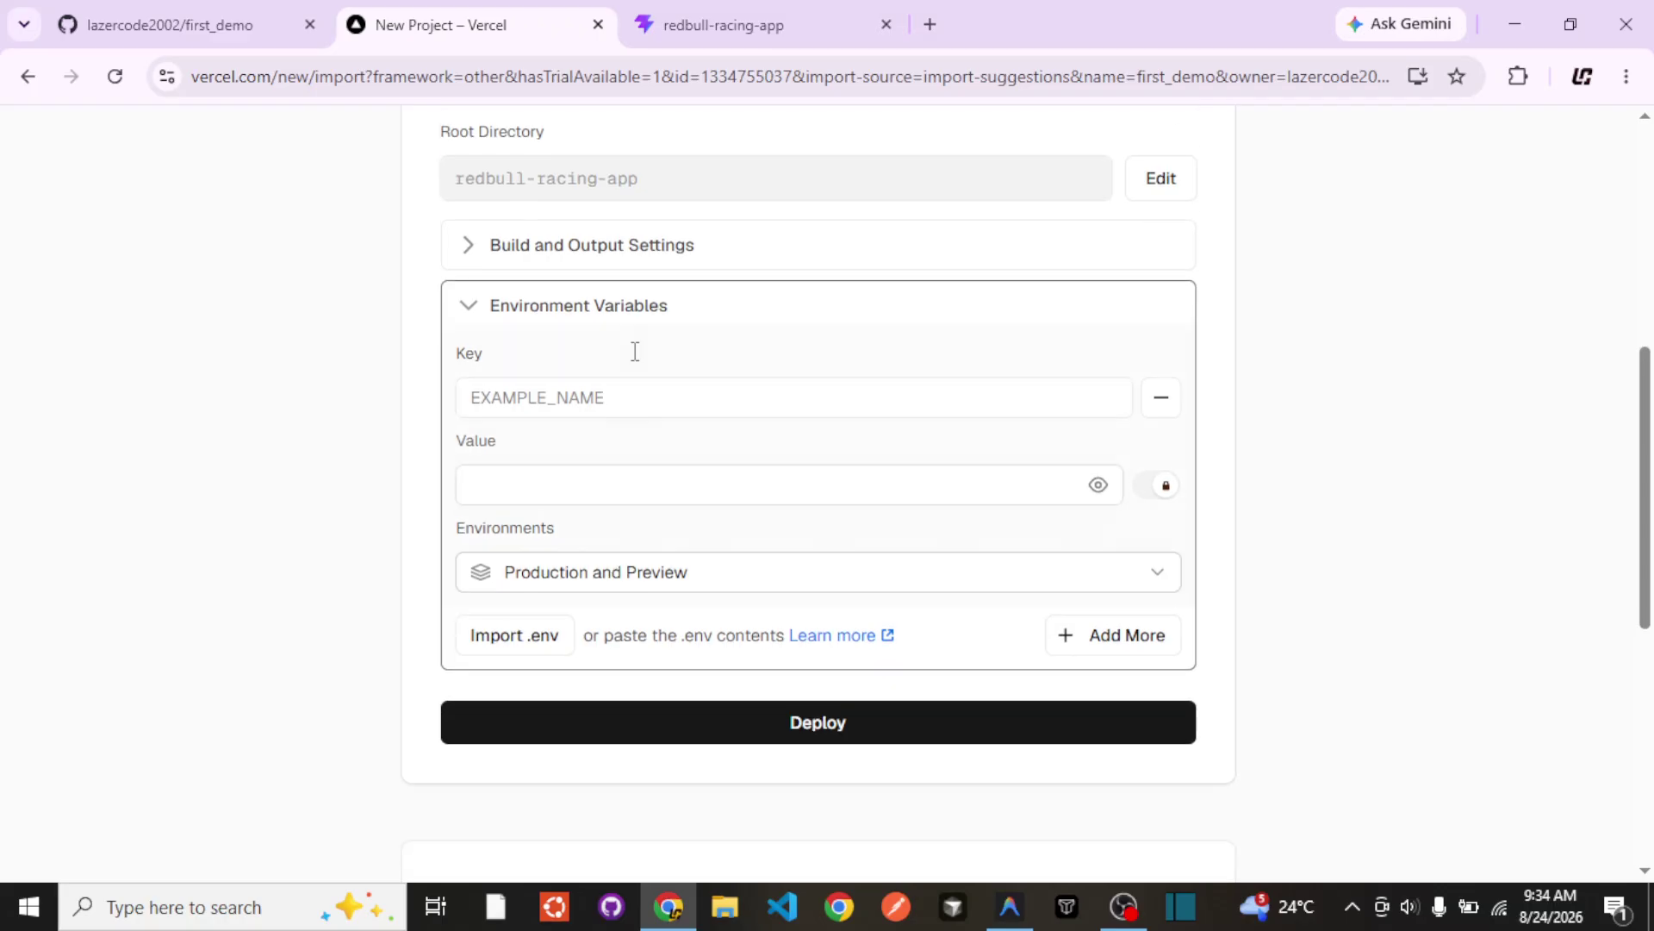
scroll(630, 497, down, 2)
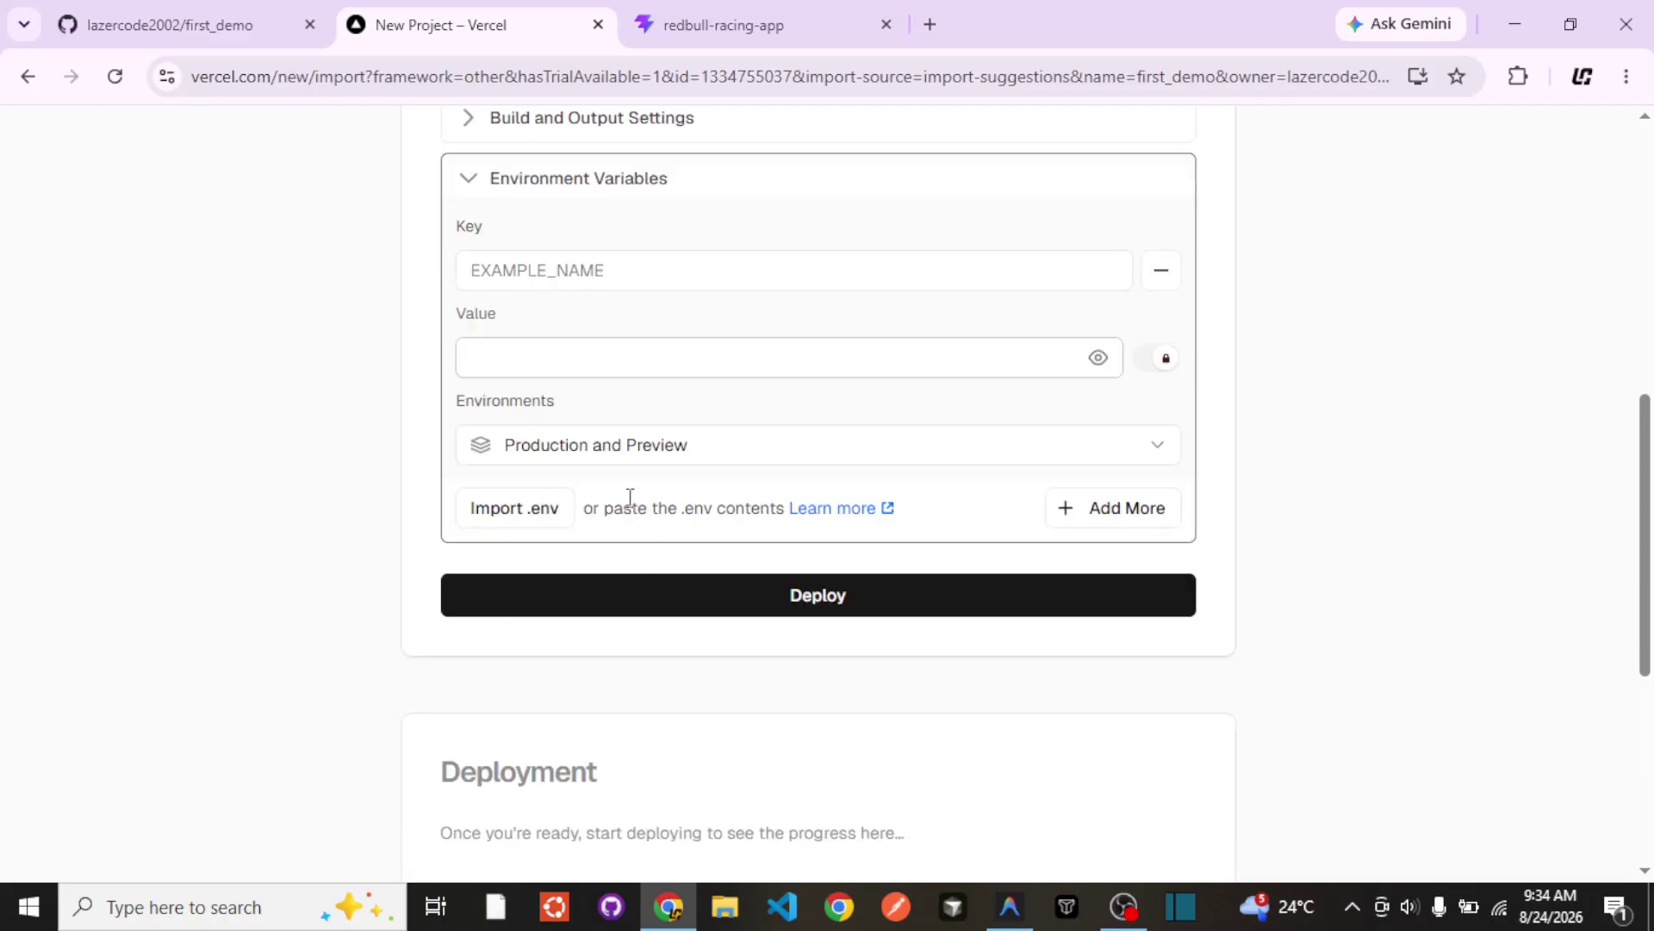
scroll(586, 414, up, 2)
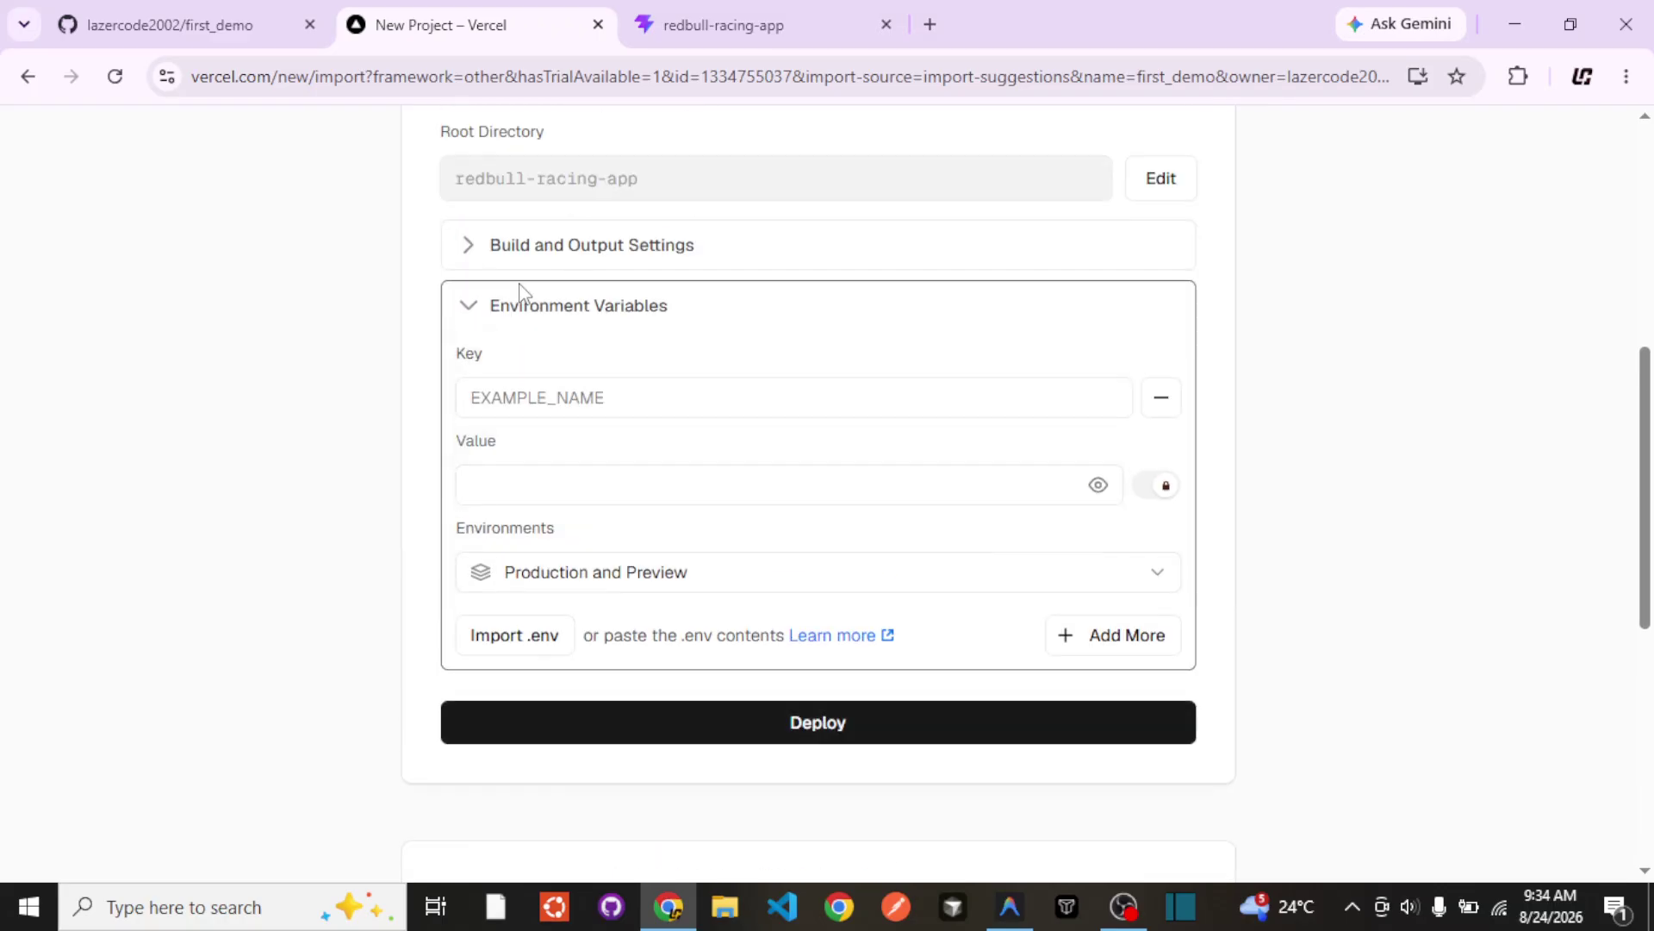
click(463, 312)
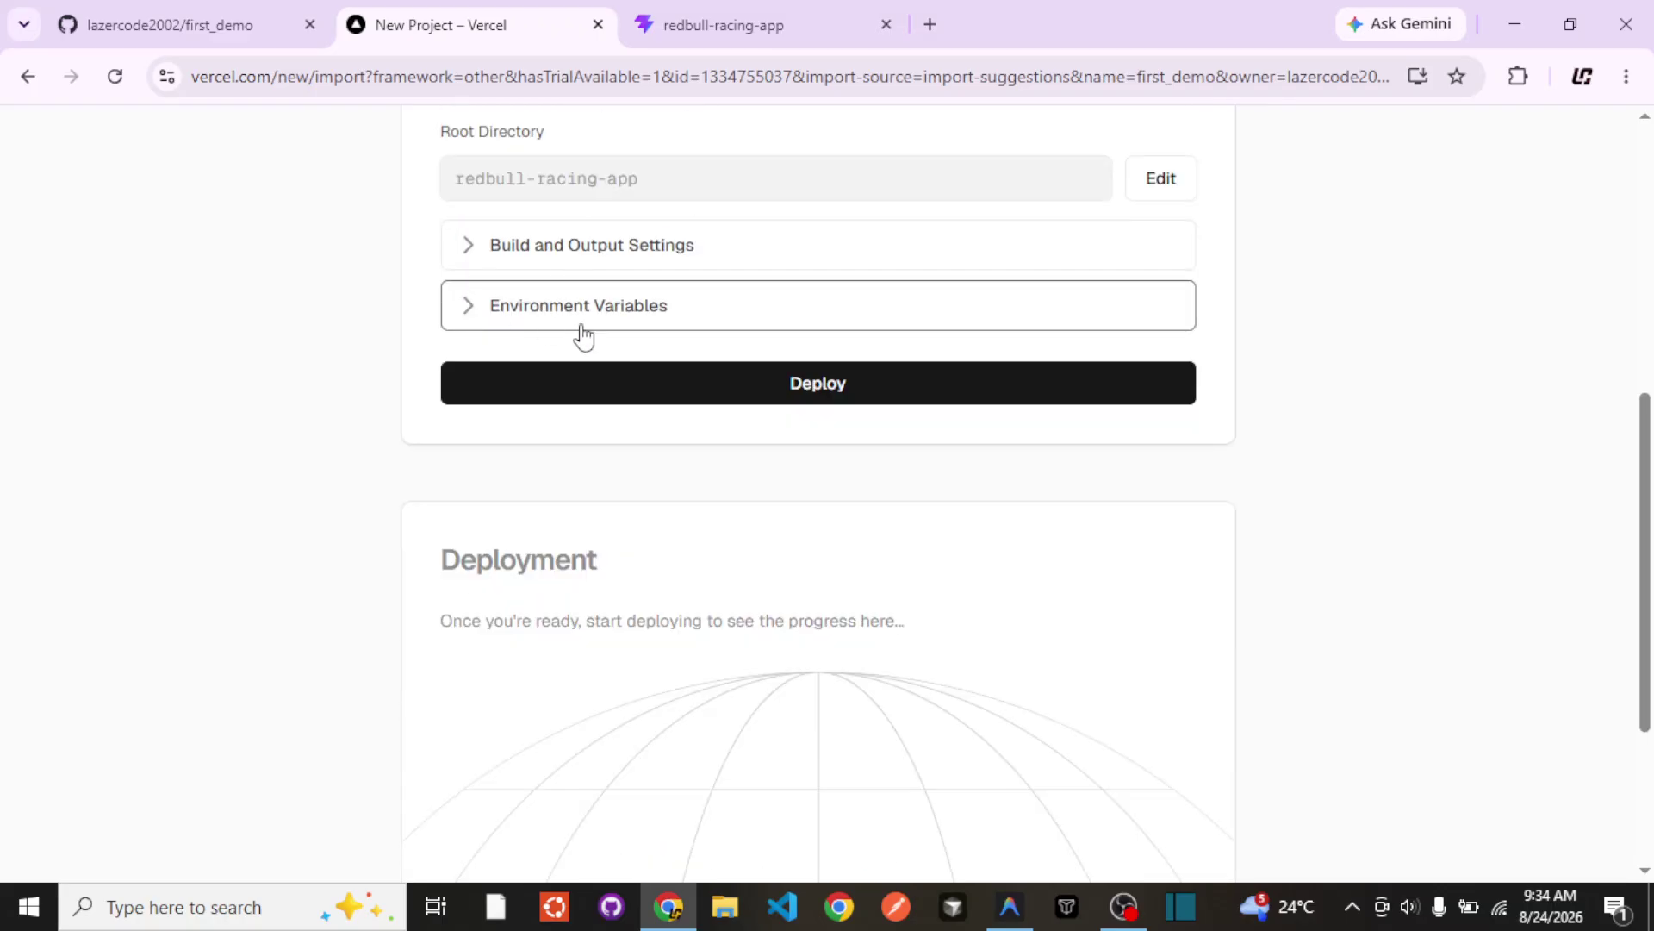
Step: Deploy the first-demo project and follow the deployment's build logs
click(754, 398)
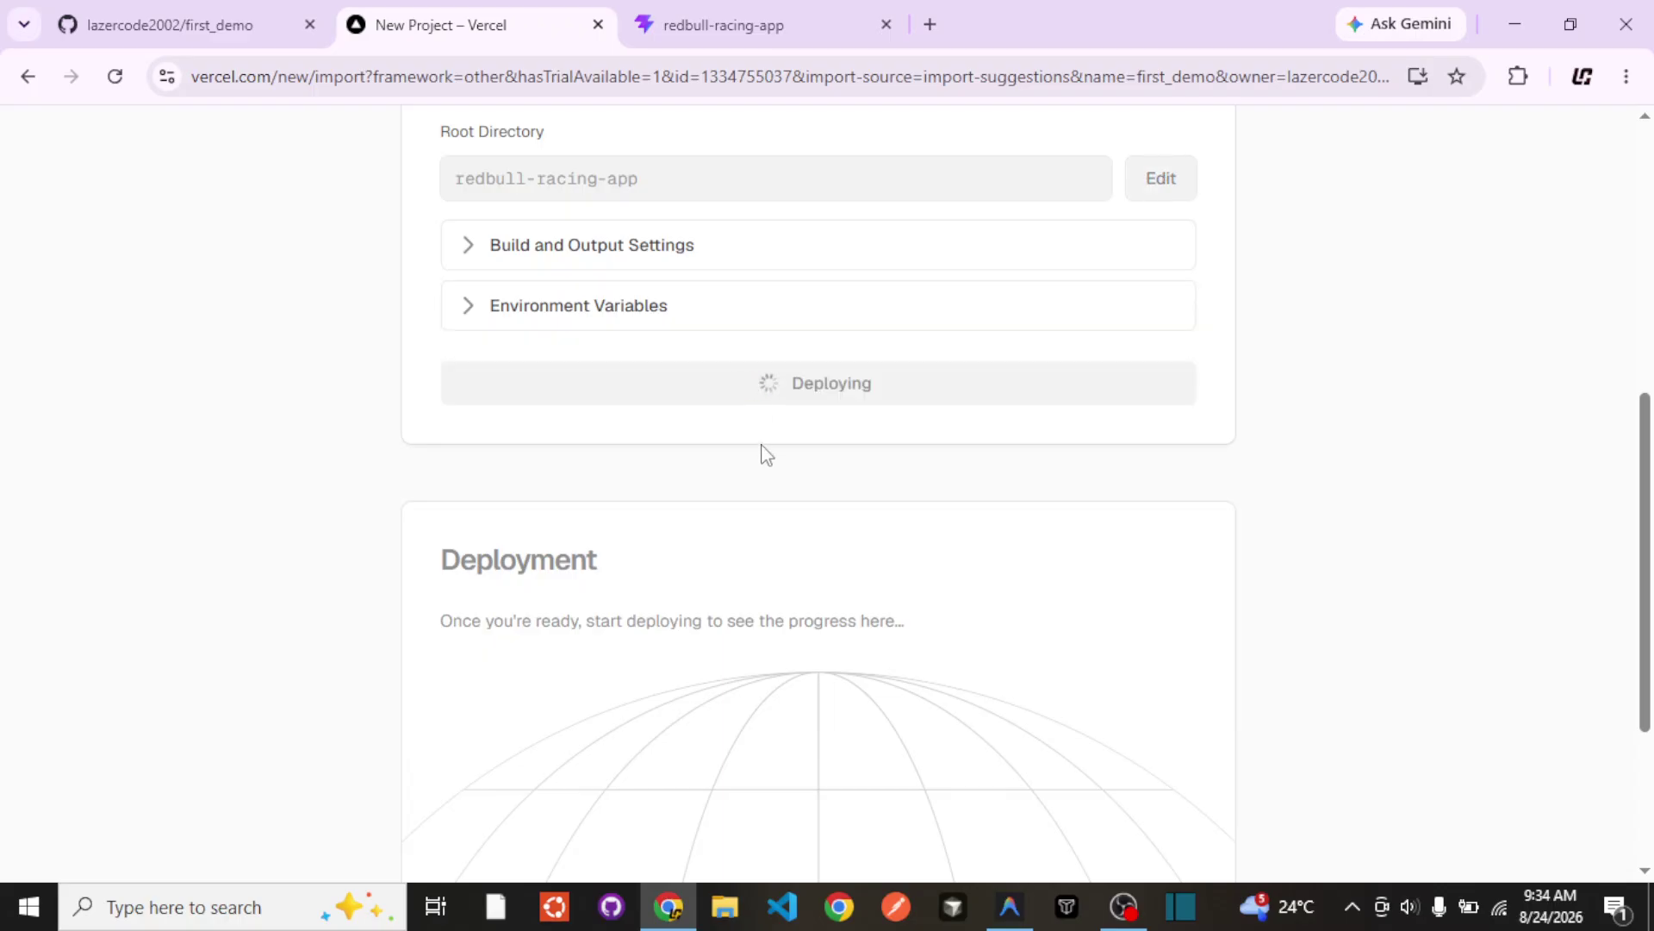
scroll(782, 488, up, 4)
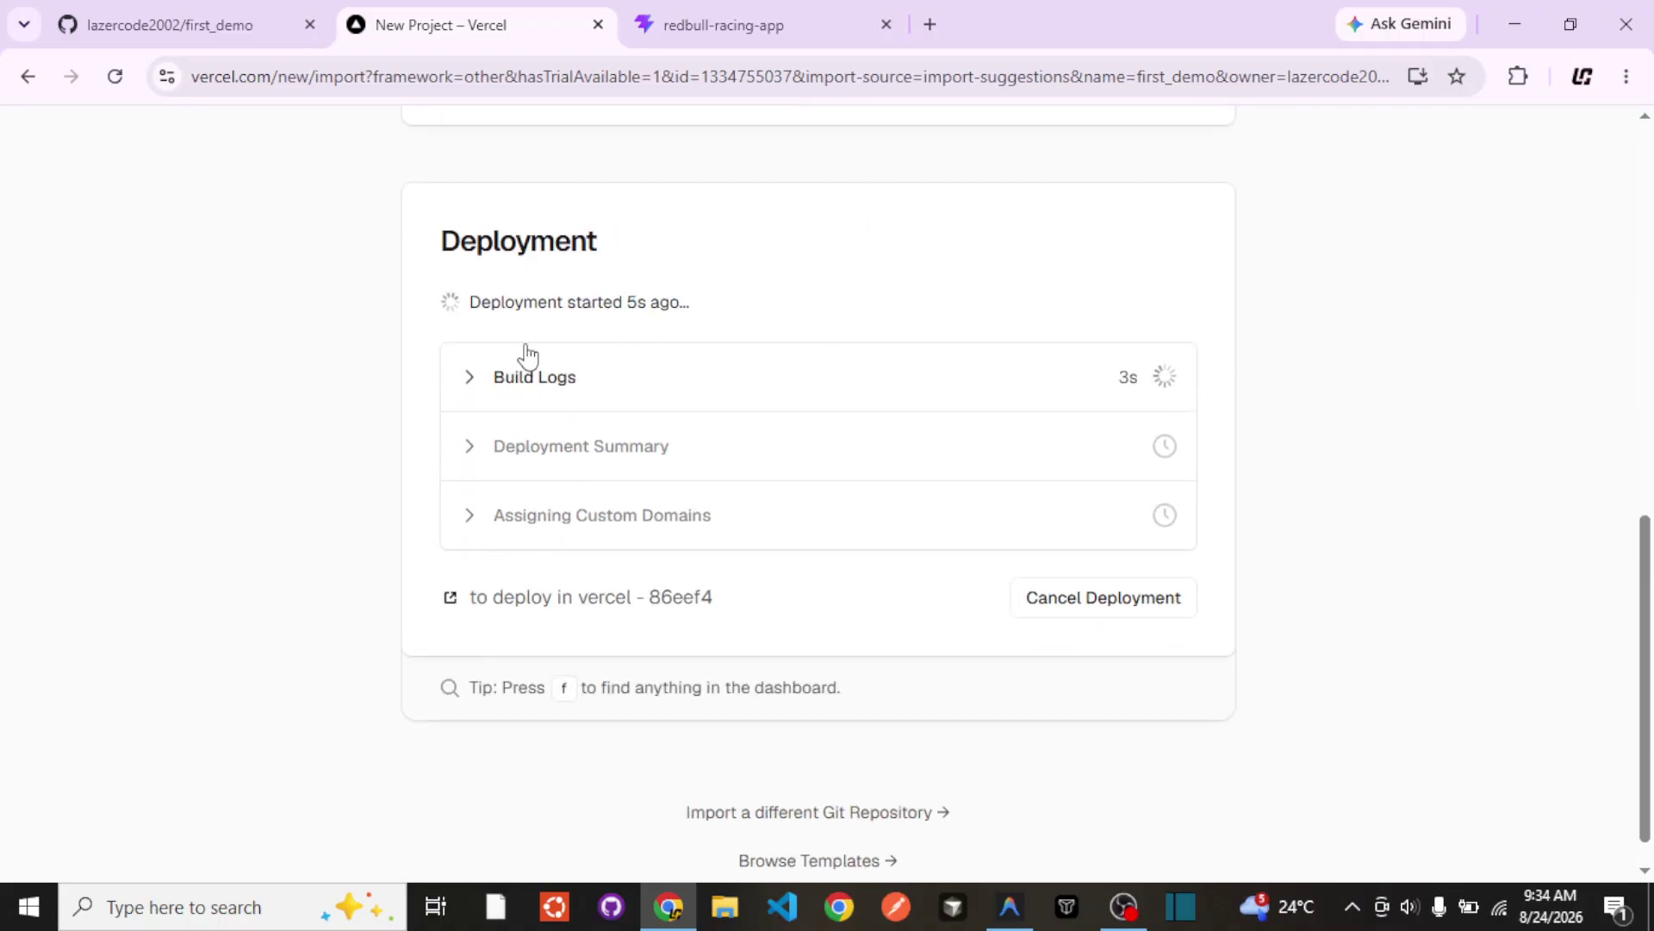
click(472, 380)
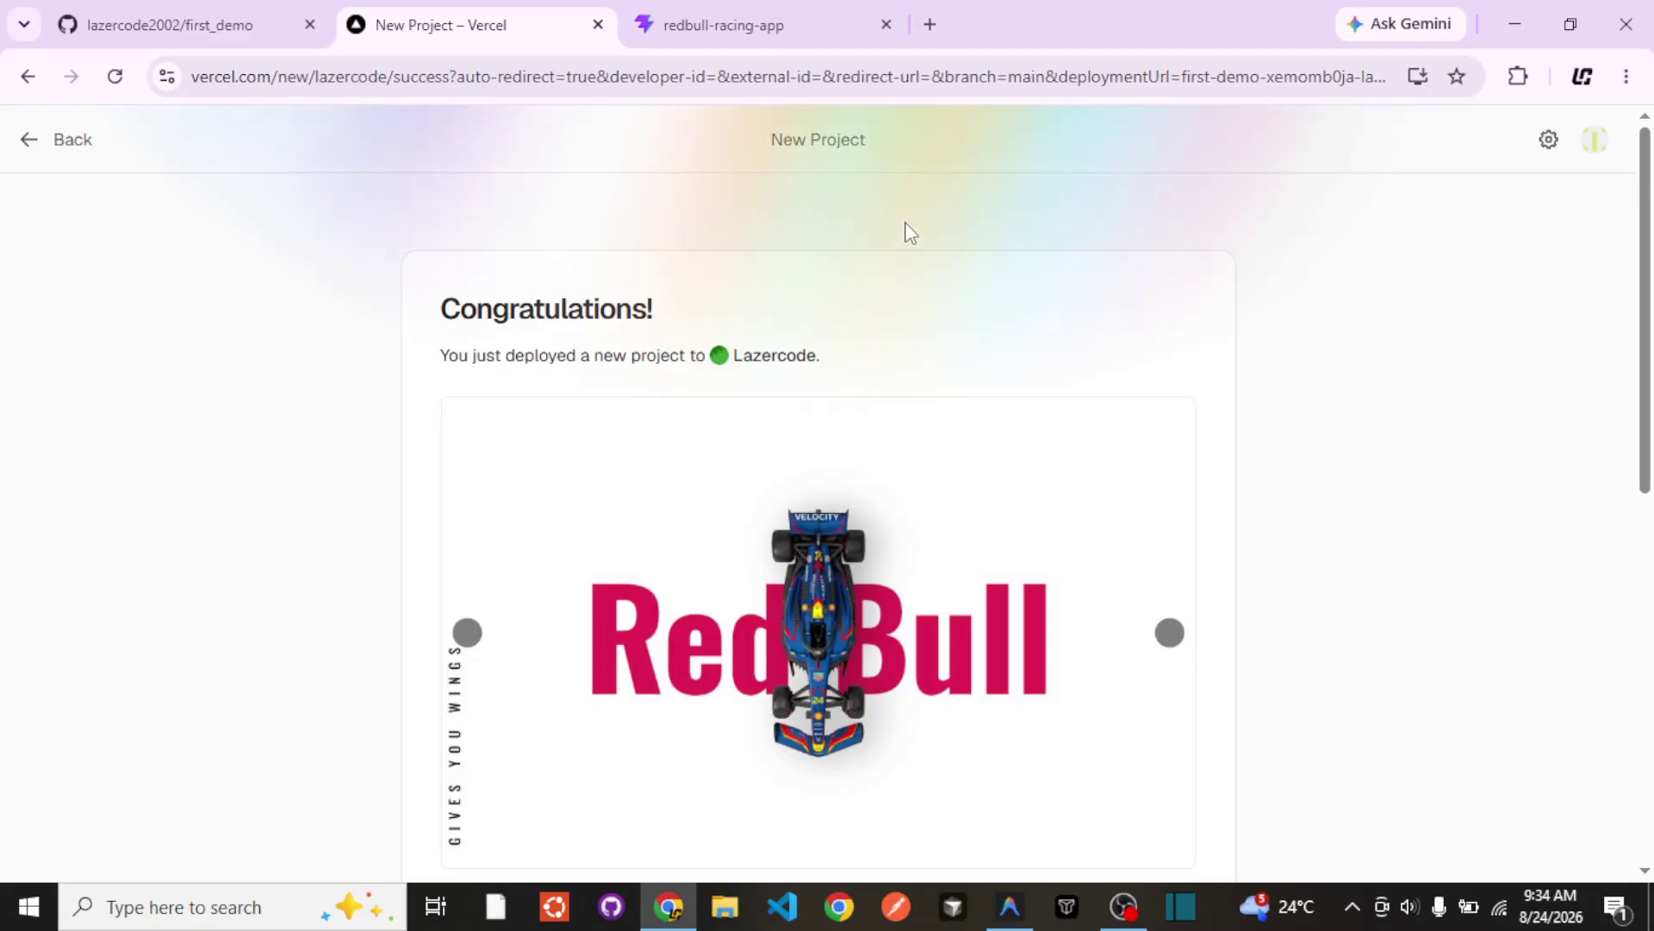
Step: Look over the deployment success page and open the live site from its Red Bull preview
scroll(905, 231, down, 4)
scroll(905, 236, up, 4)
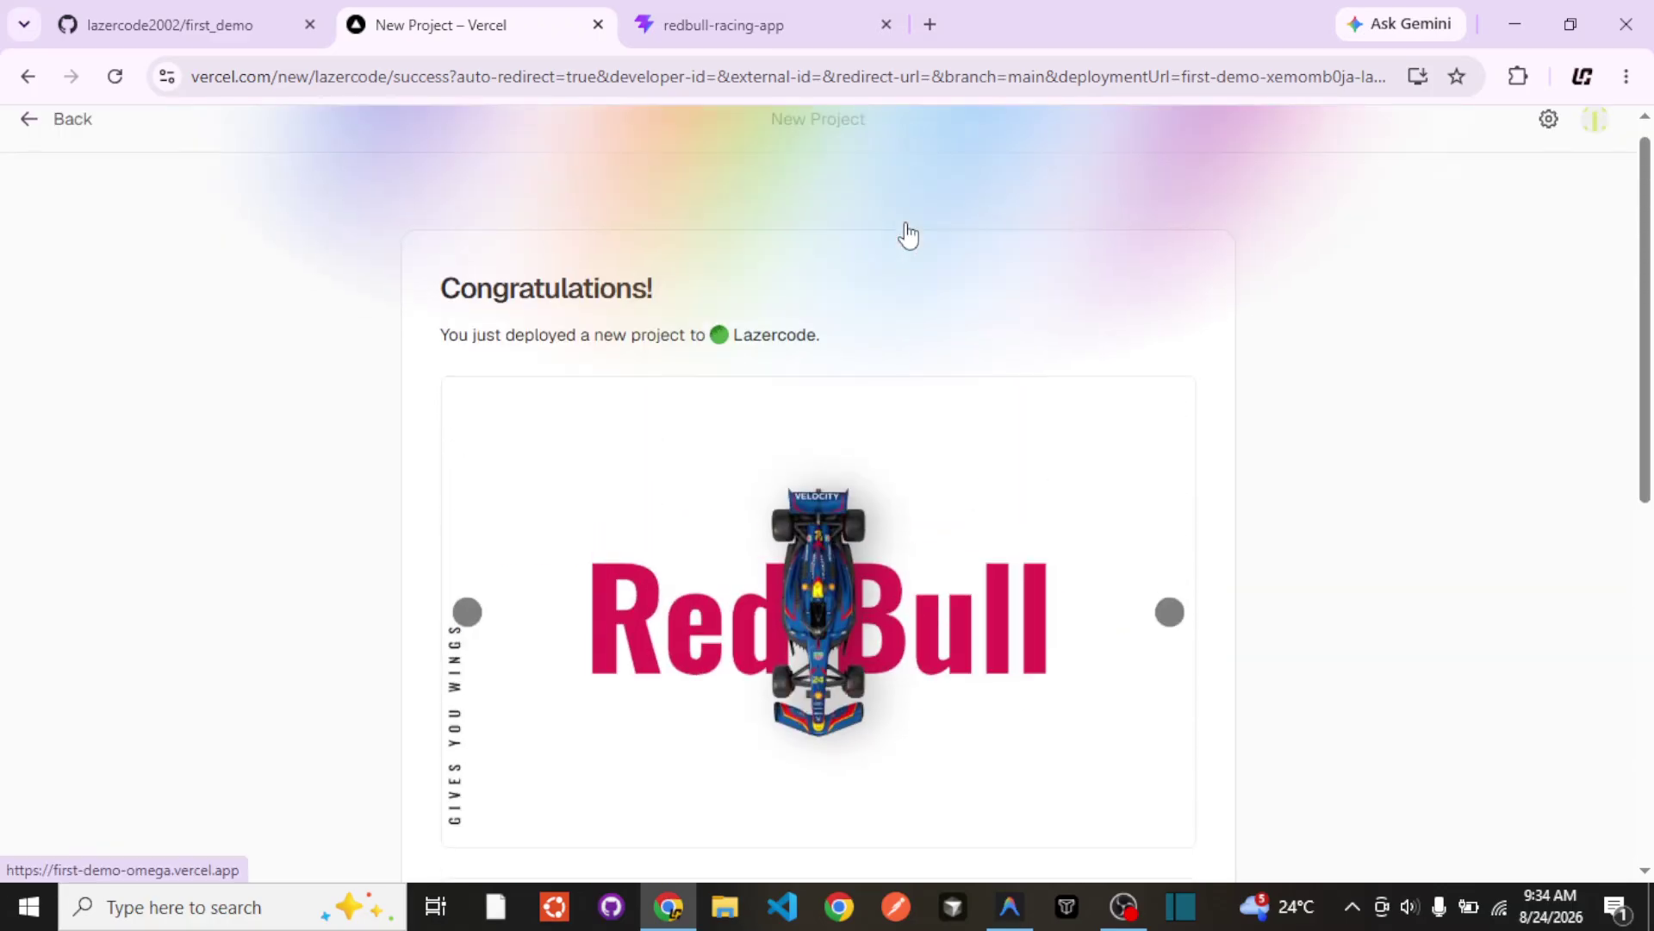
scroll(875, 296, down, 3)
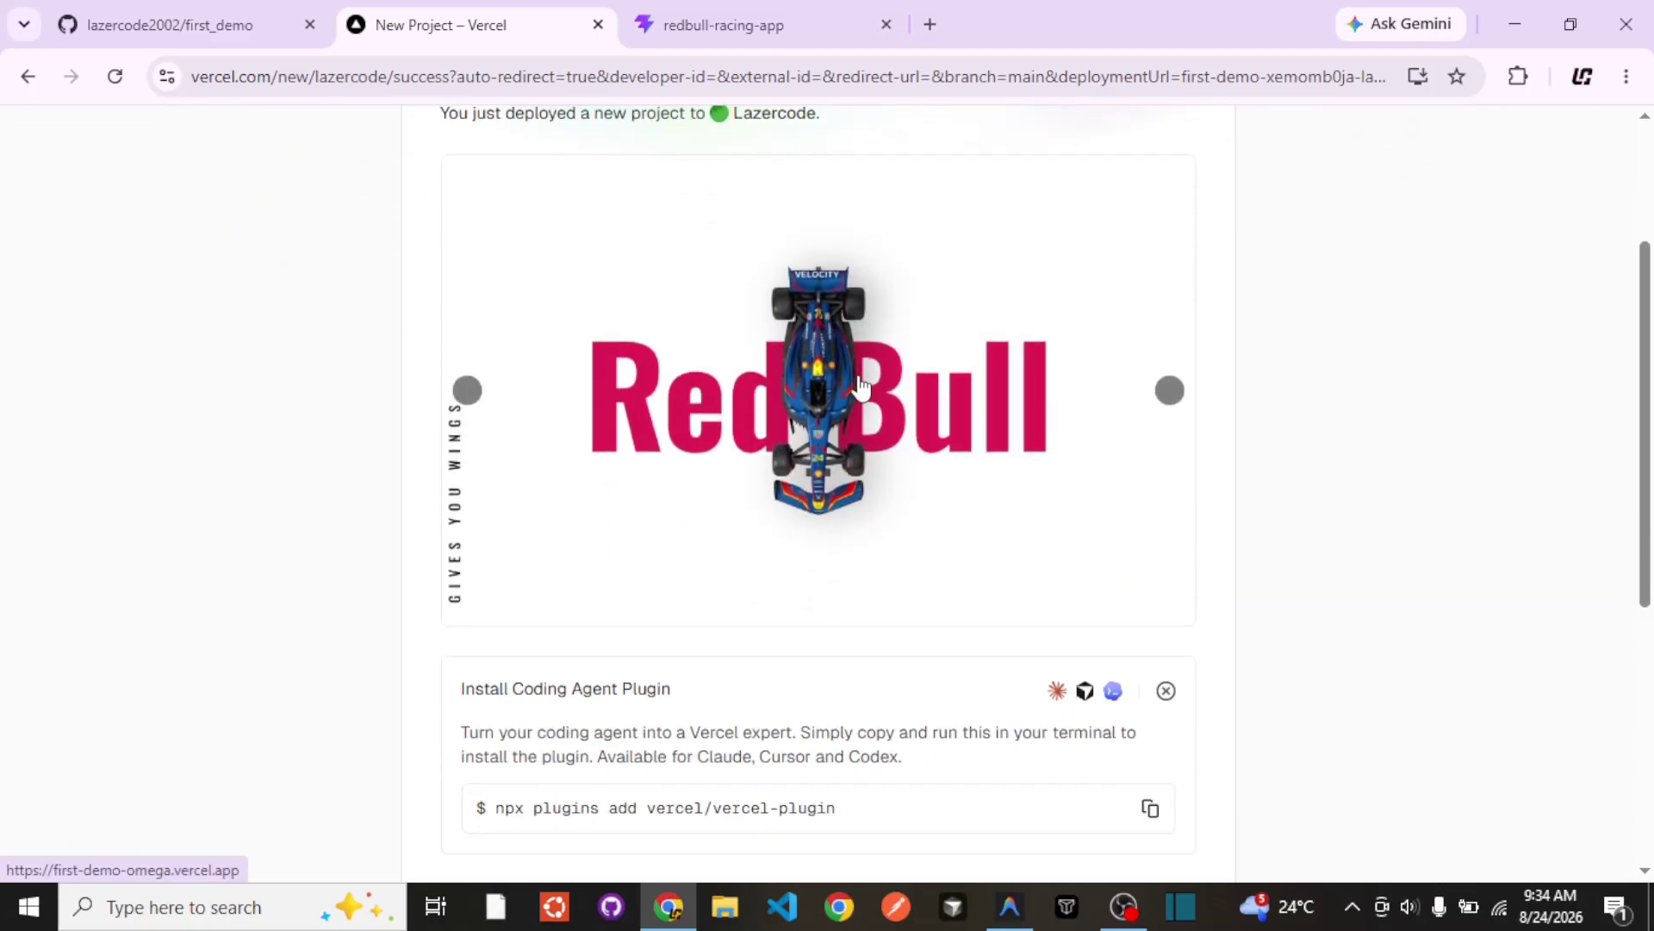
click(862, 366)
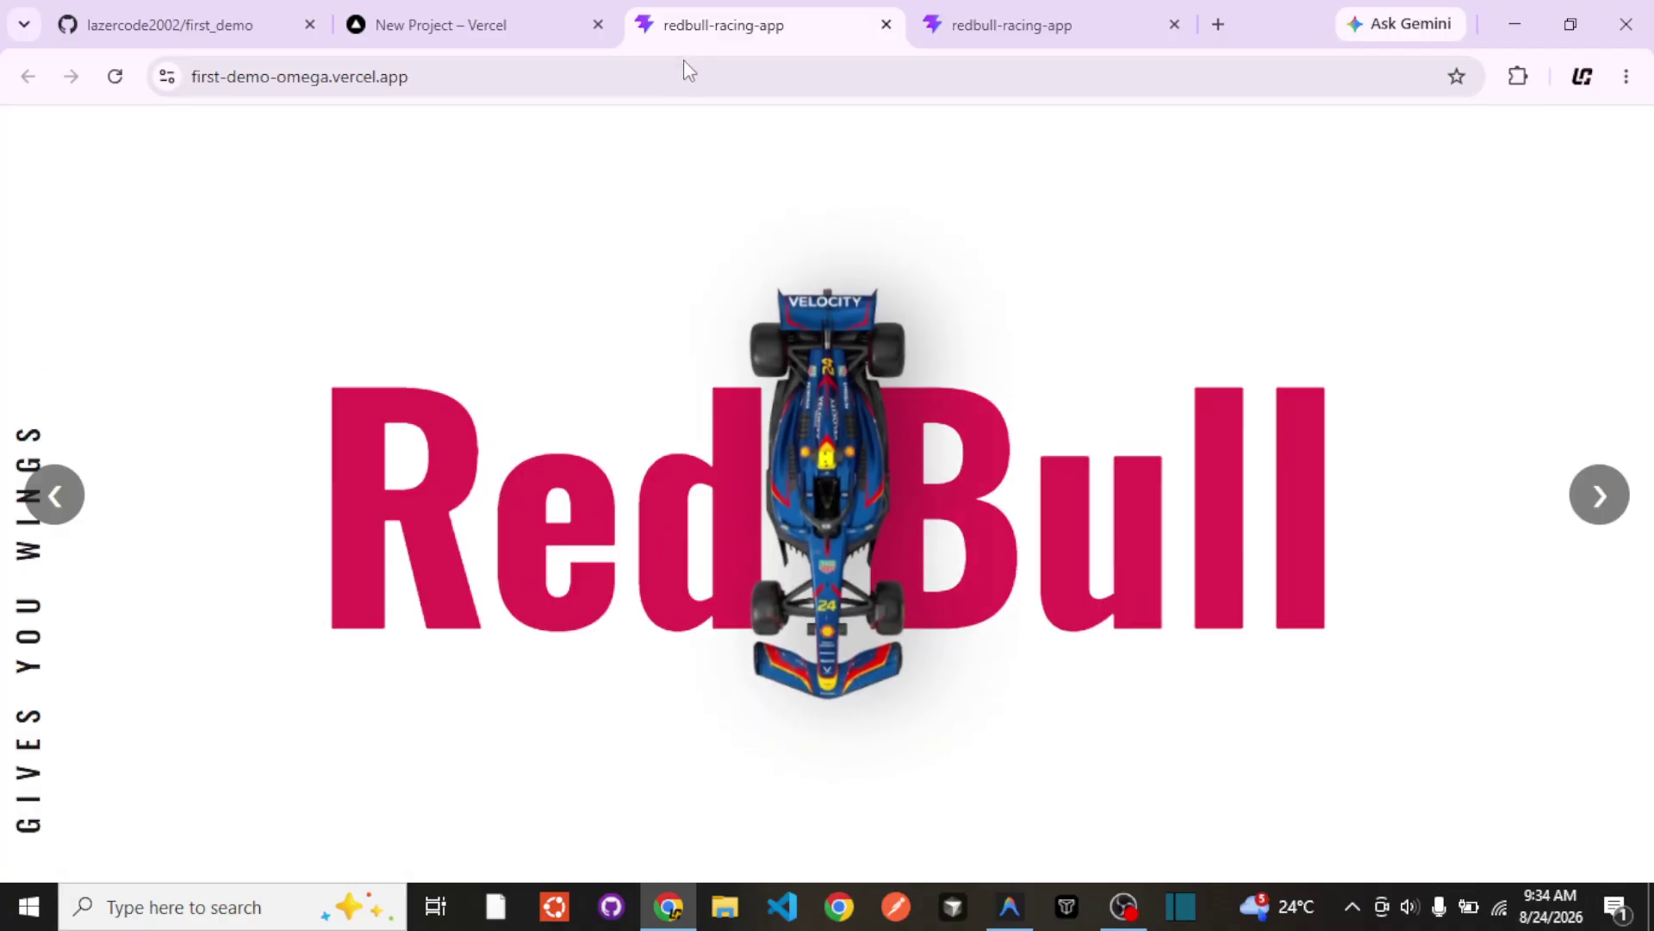
Step: Inspect the full web address of the deployed redbull-racing-app site
click(695, 77)
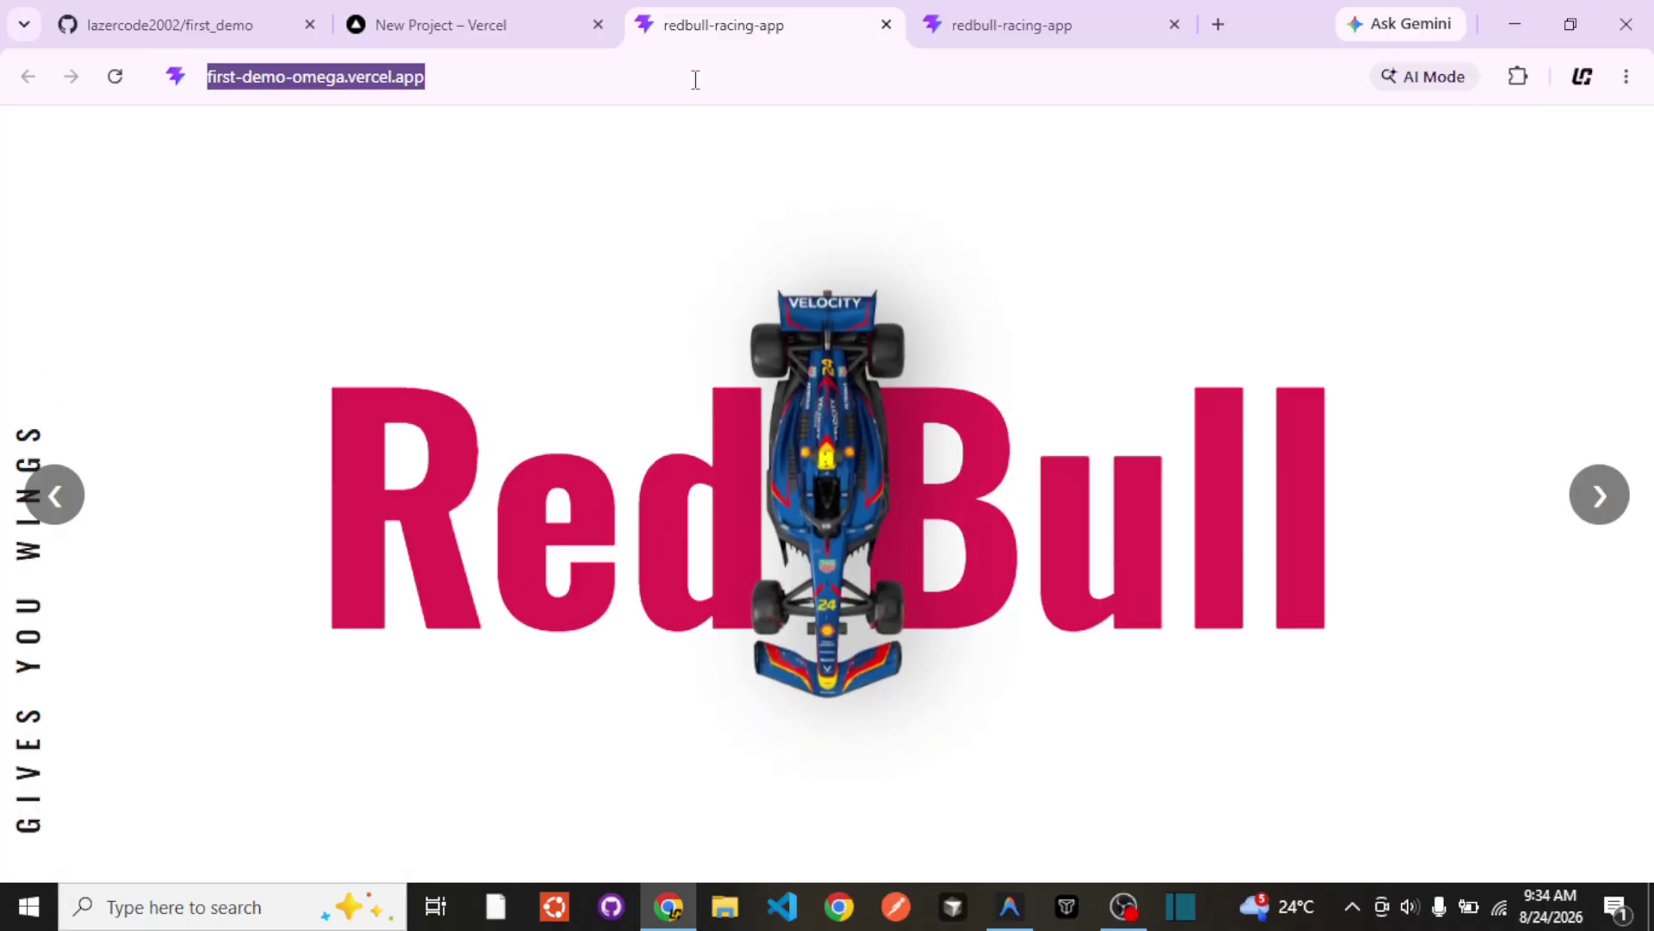
click(761, 68)
key(ctrl+a)
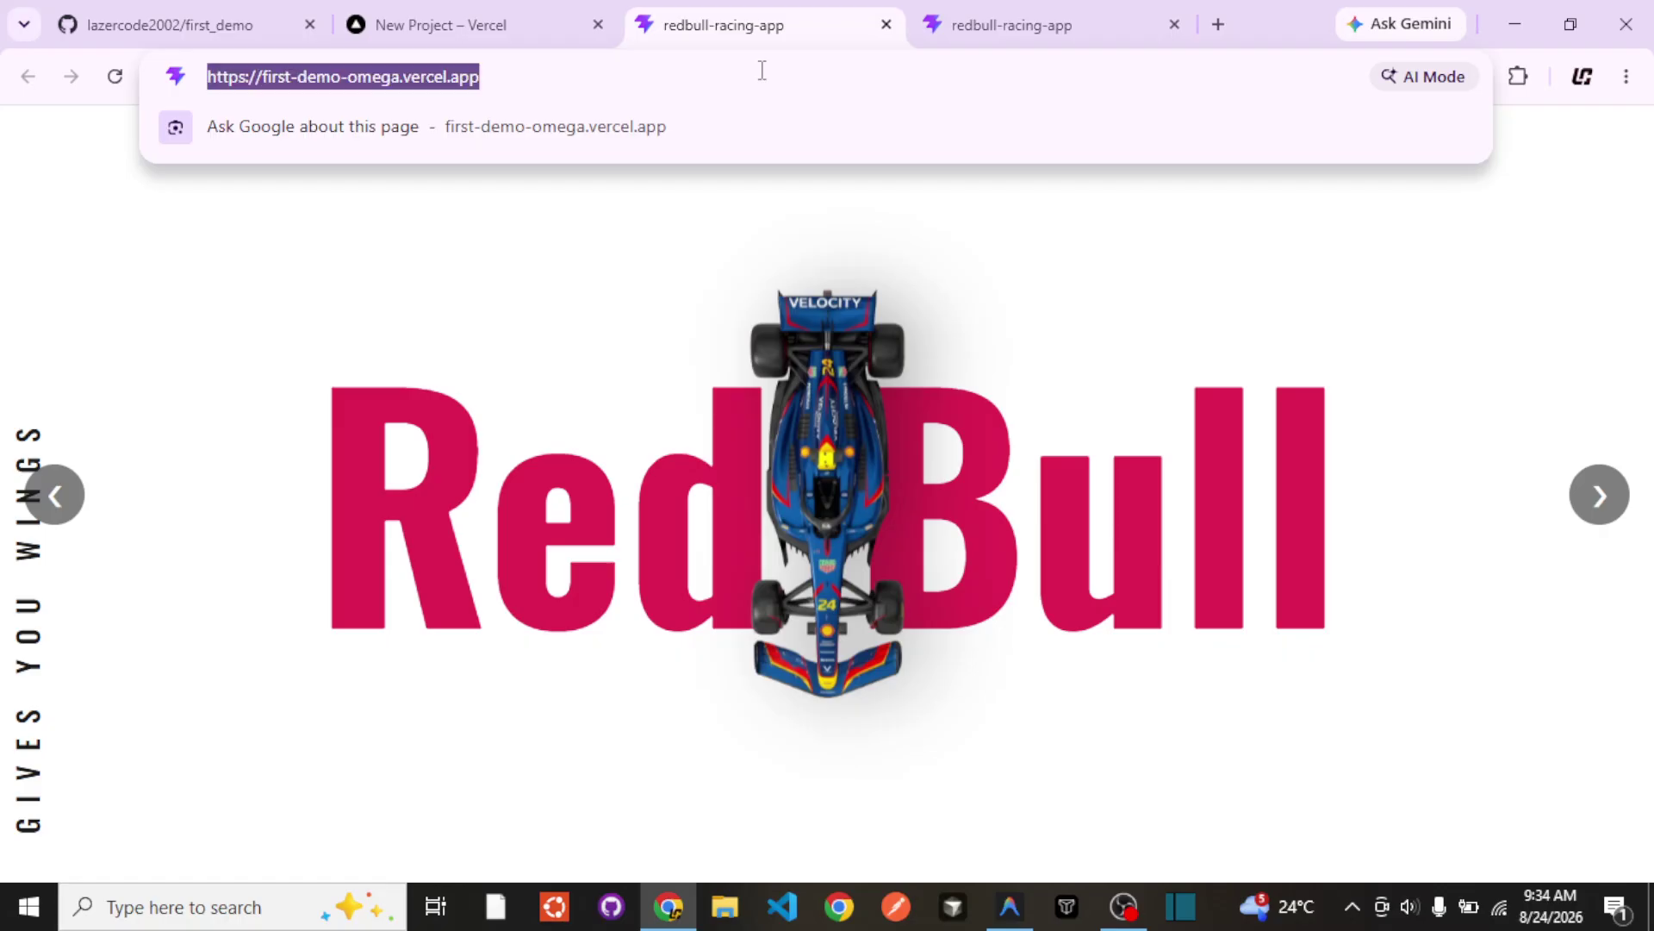
click(648, 264)
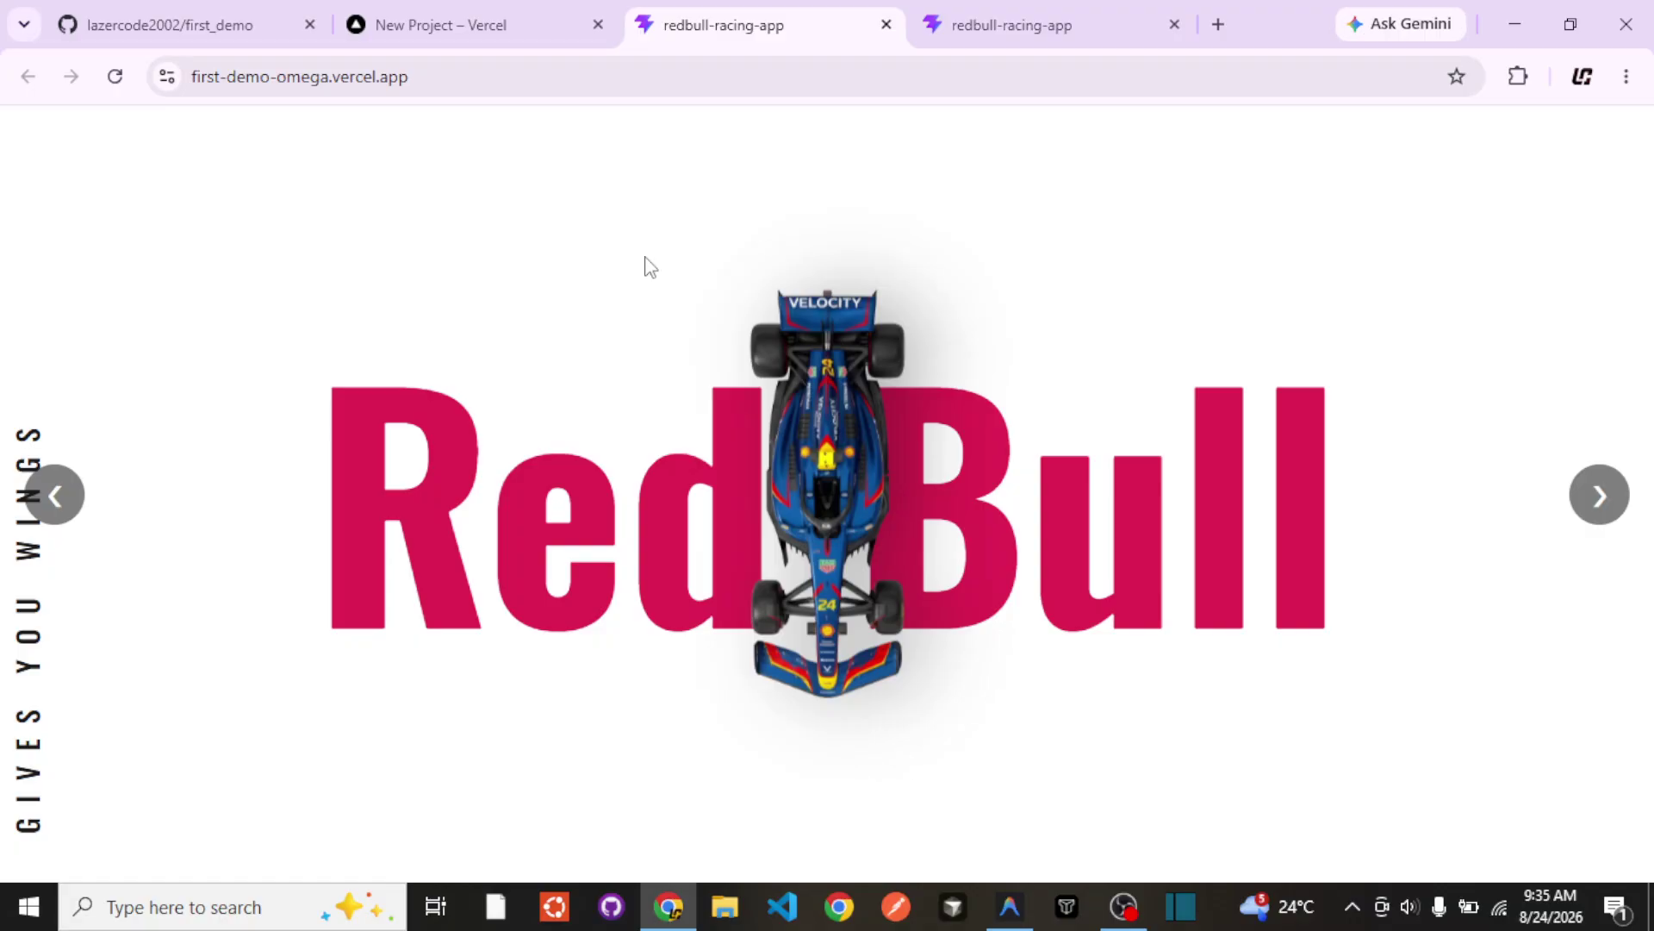
click(606, 77)
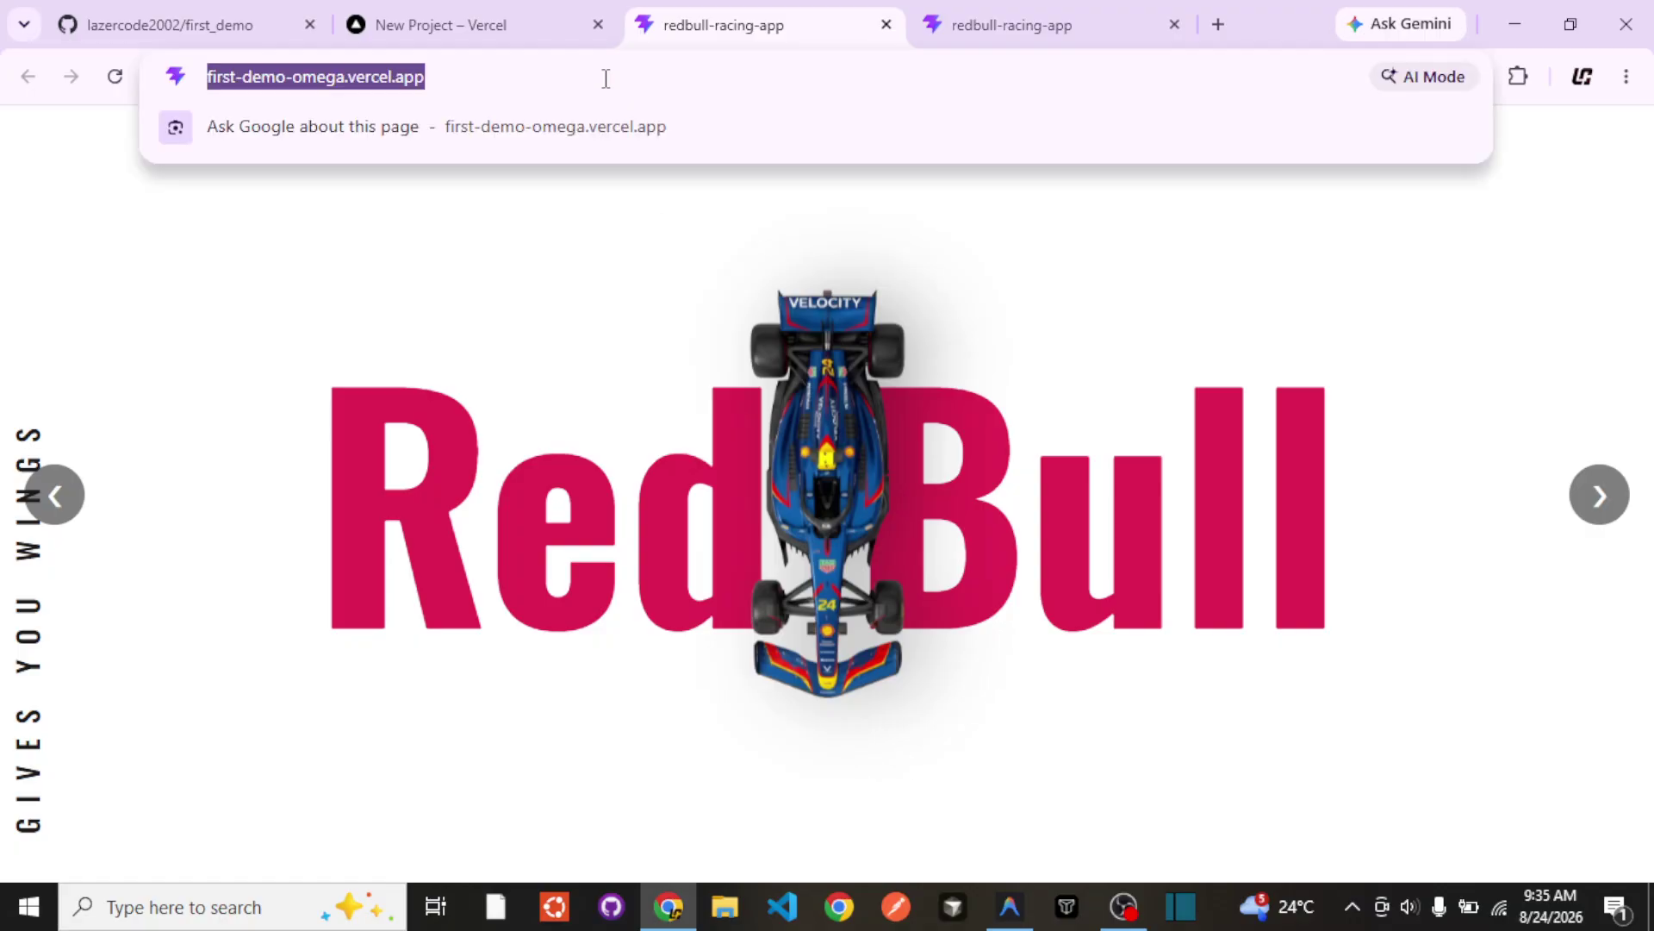
click(606, 78)
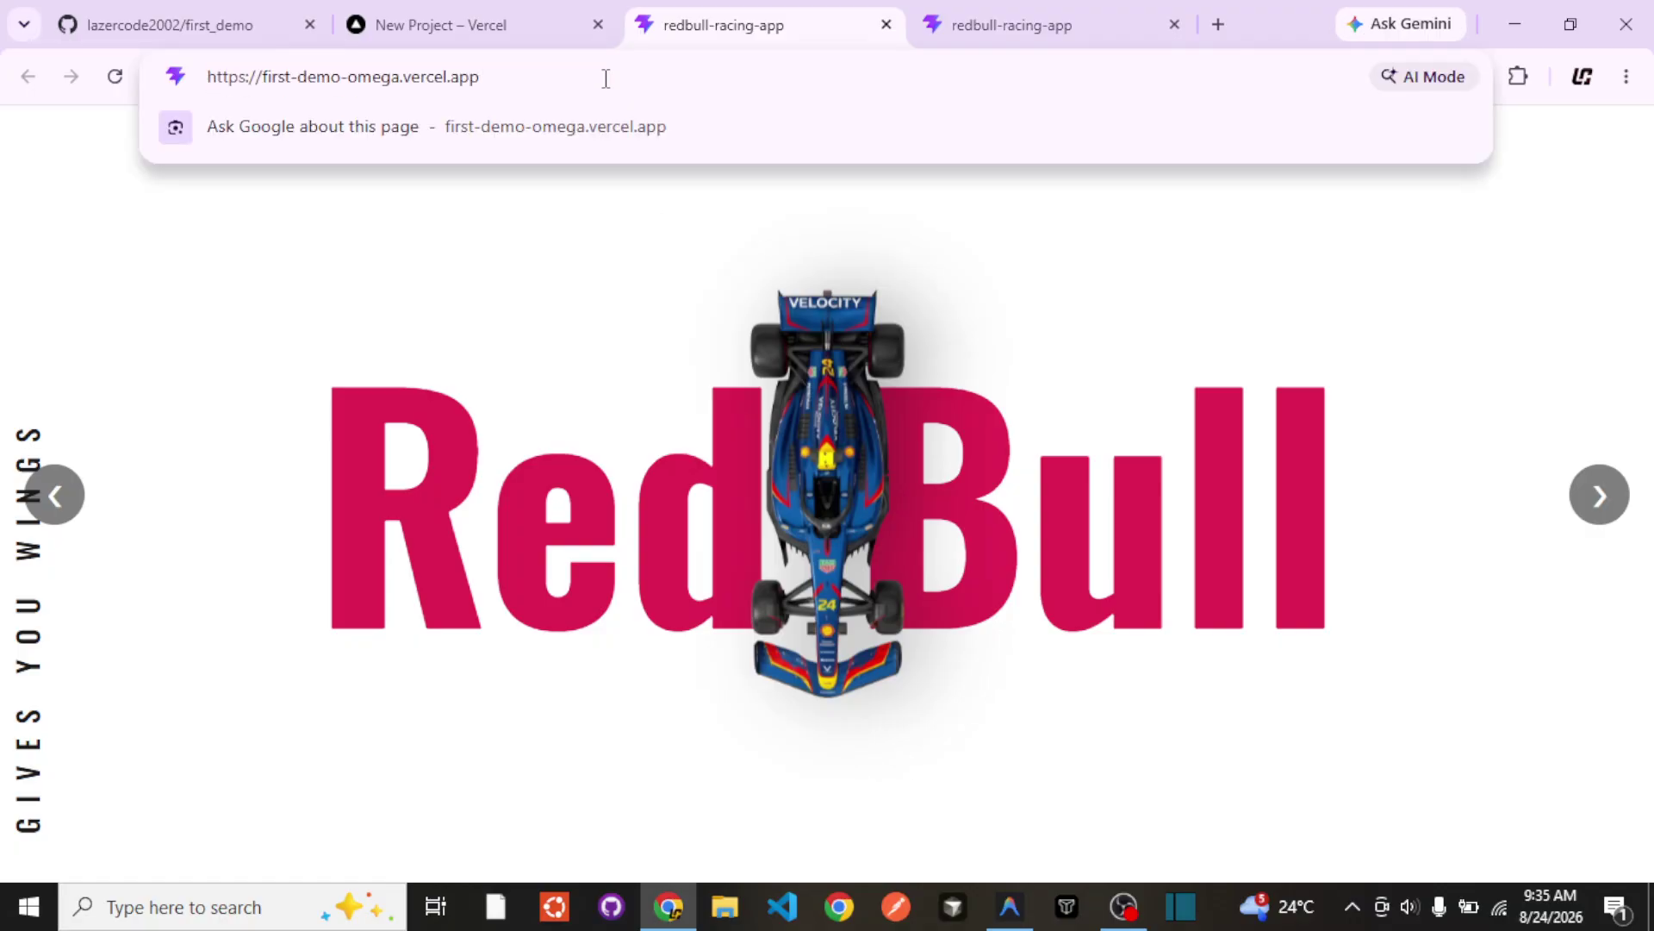
click(668, 270)
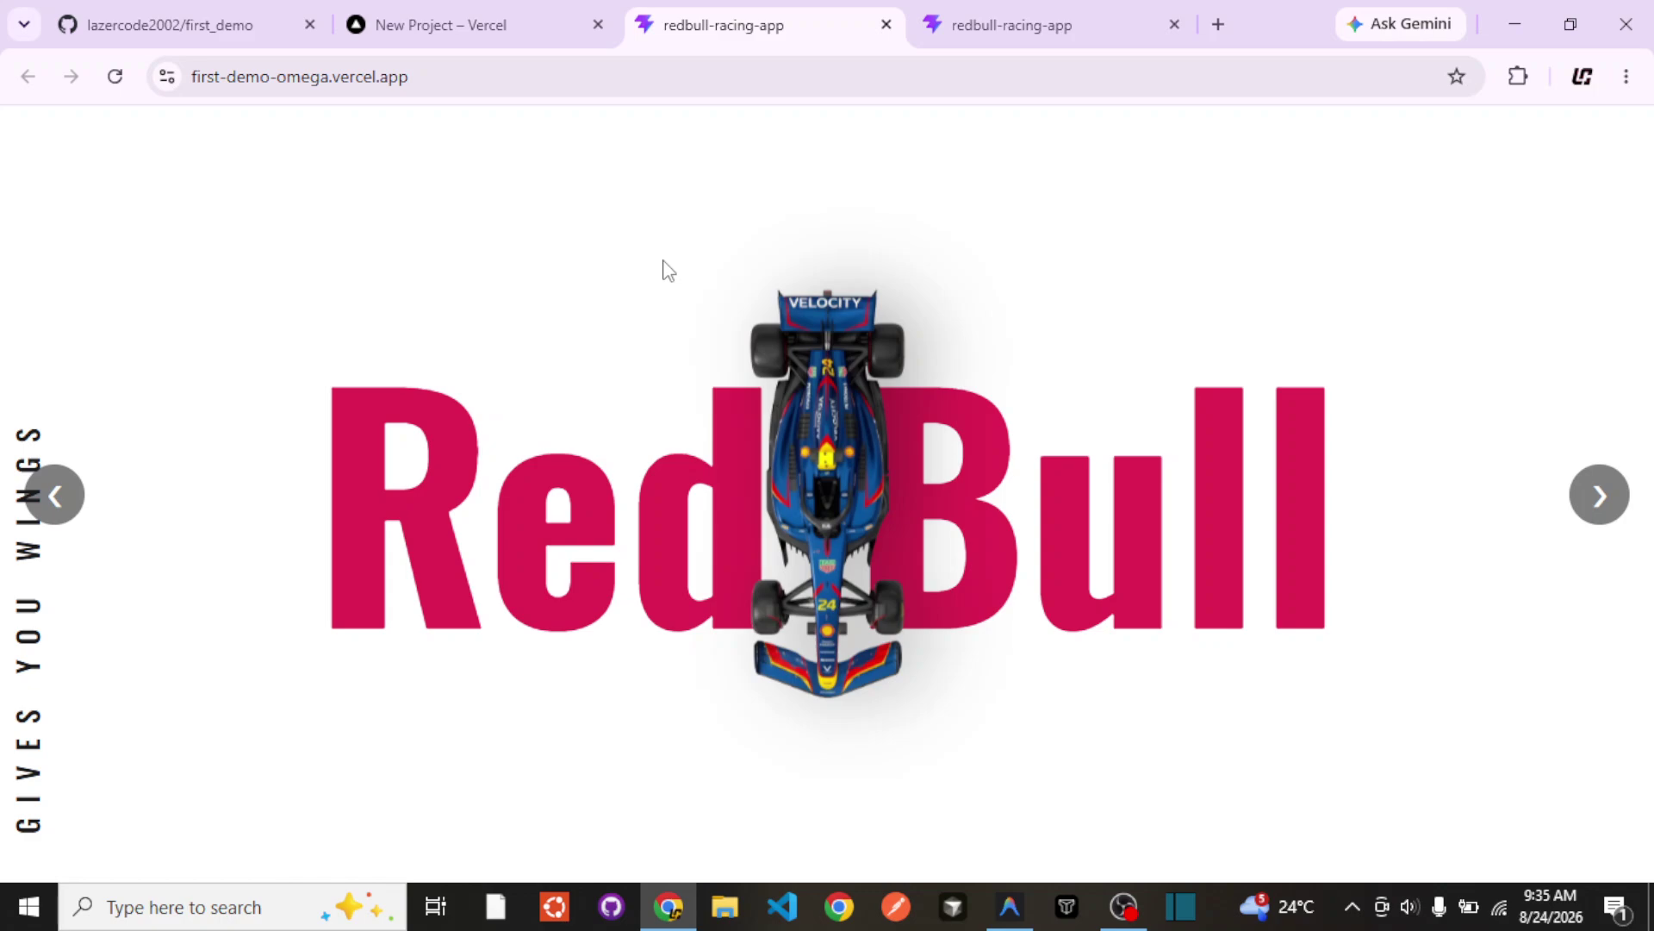